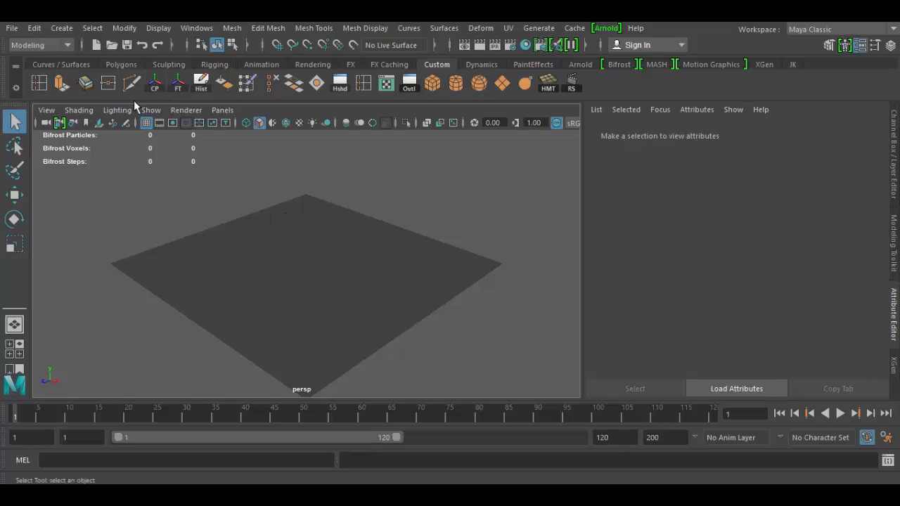
Create a 3D type object at the scene origin and frame it in the perspective view.
click(63, 28)
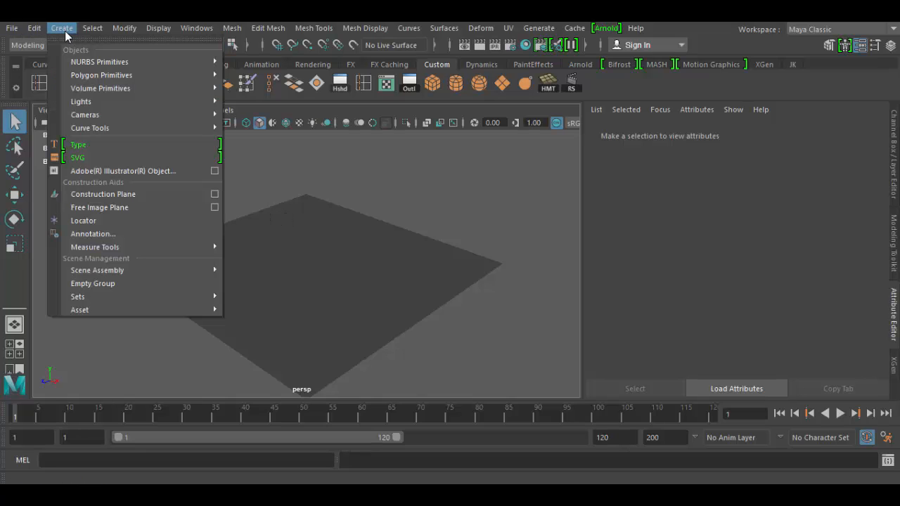
click(82, 145)
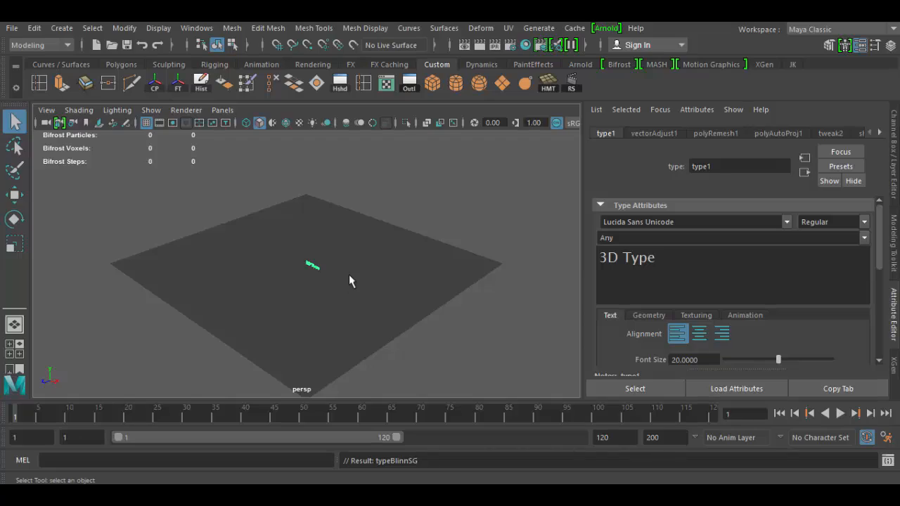
key(f)
alt+drag(406, 332, 395, 283)
scroll(459, 362, up, 3)
mouse_move(458, 356)
alt+mouse_down()
mouse_move(358, 342)
mouse_move(492, 343)
mouse_move(470, 344)
alt+mouse_up()
alt+right_drag(470, 345, 412, 335)
alt+middle_drag(452, 318, 474, 327)
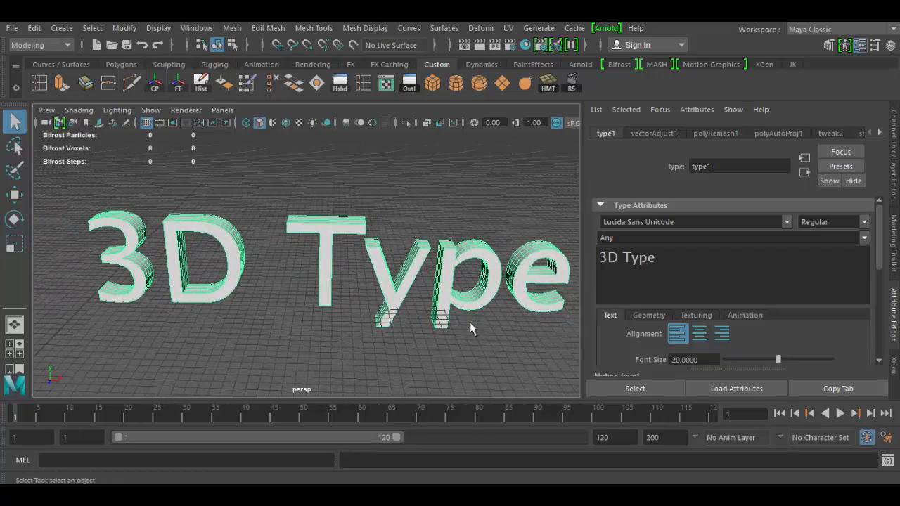
mouse_move(474, 328)
alt+mouse_down()
mouse_move(466, 341)
mouse_move(518, 345)
mouse_move(479, 340)
alt+mouse_up()
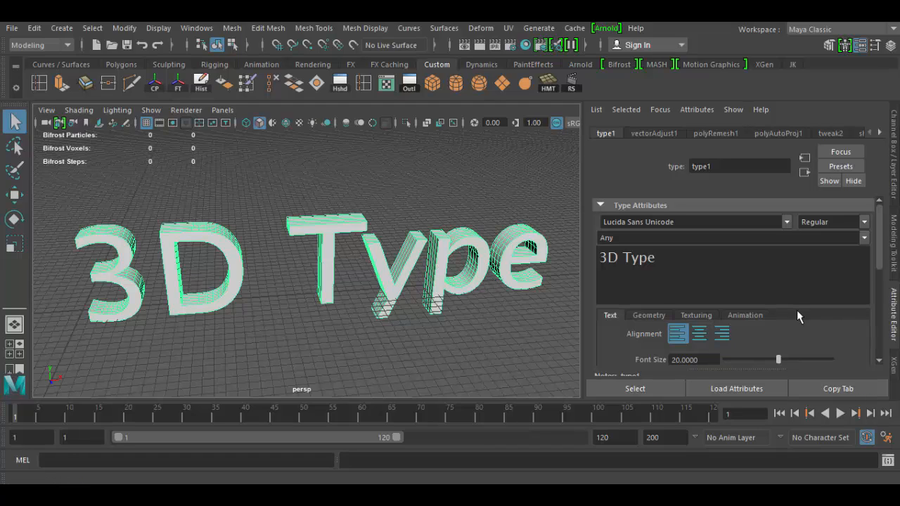
Hide the Attribute Editor and show it again.
click(894, 324)
click(894, 323)
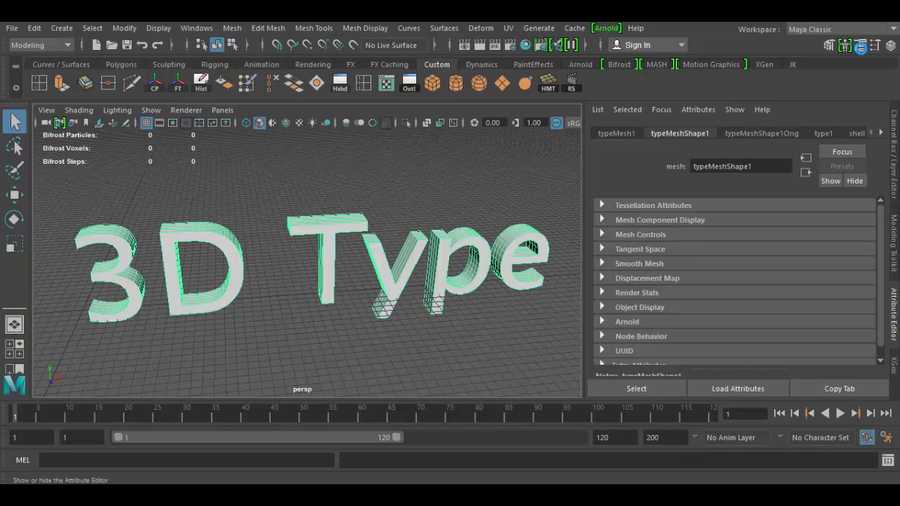
click(861, 46)
click(860, 47)
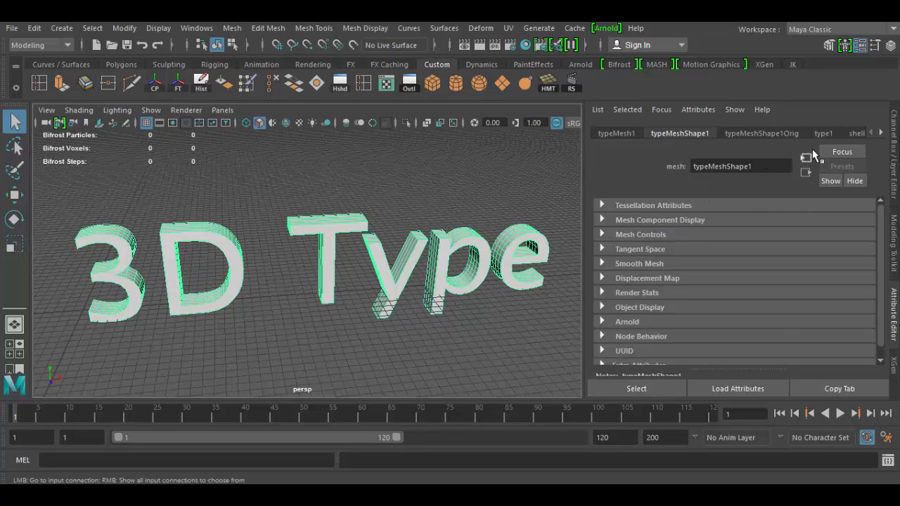
Replace the default text in the type1 node's attributes with "Maya".
click(616, 133)
click(682, 134)
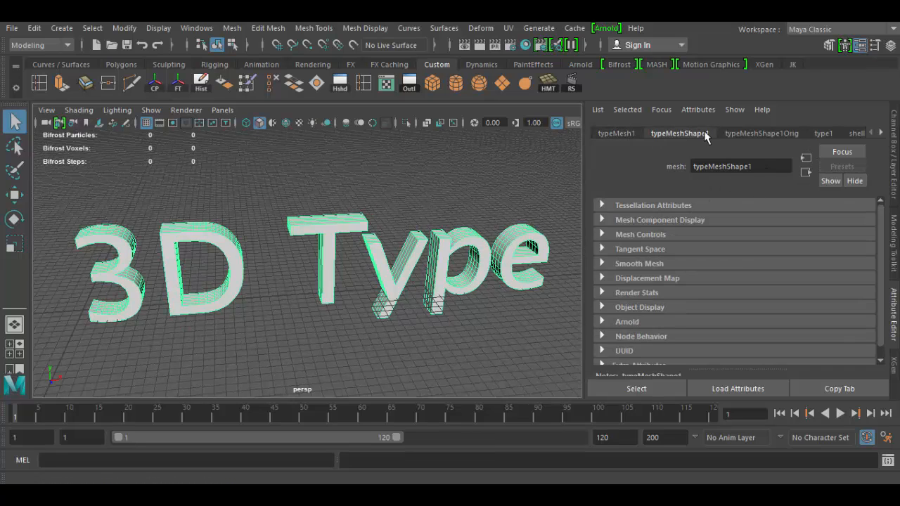
click(773, 134)
click(821, 134)
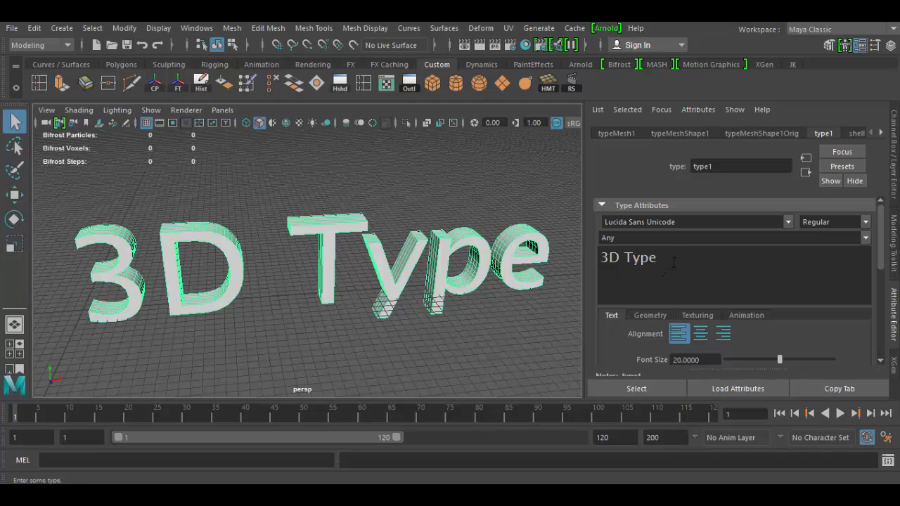
drag(673, 260, 585, 262)
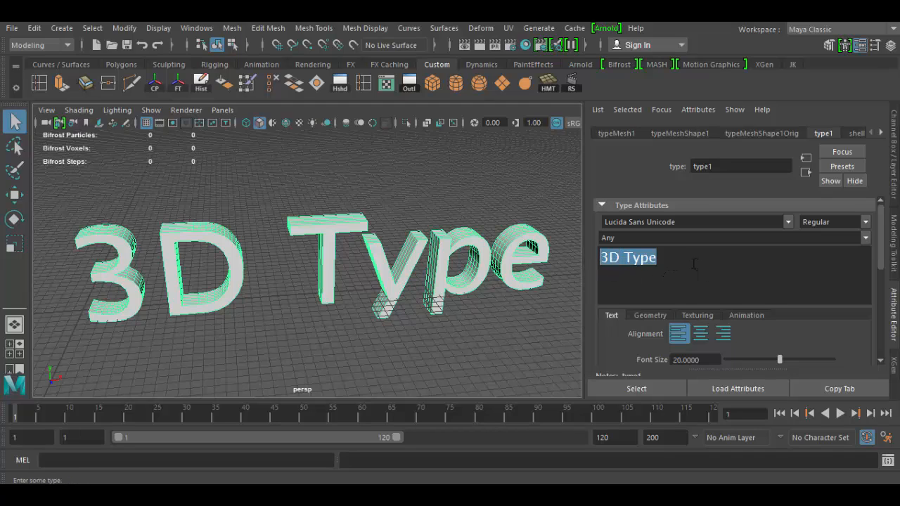
text(Maya)
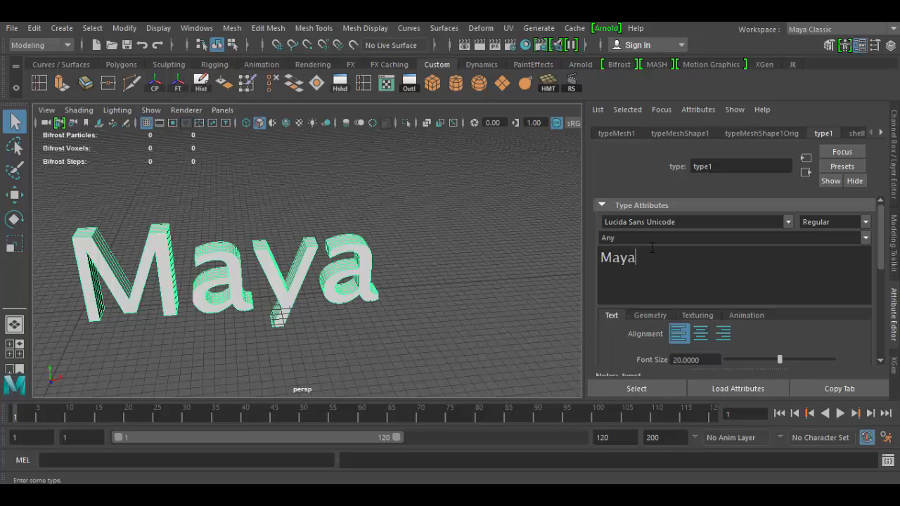
Browse the available fonts and try Roman for the Maya text.
click(788, 222)
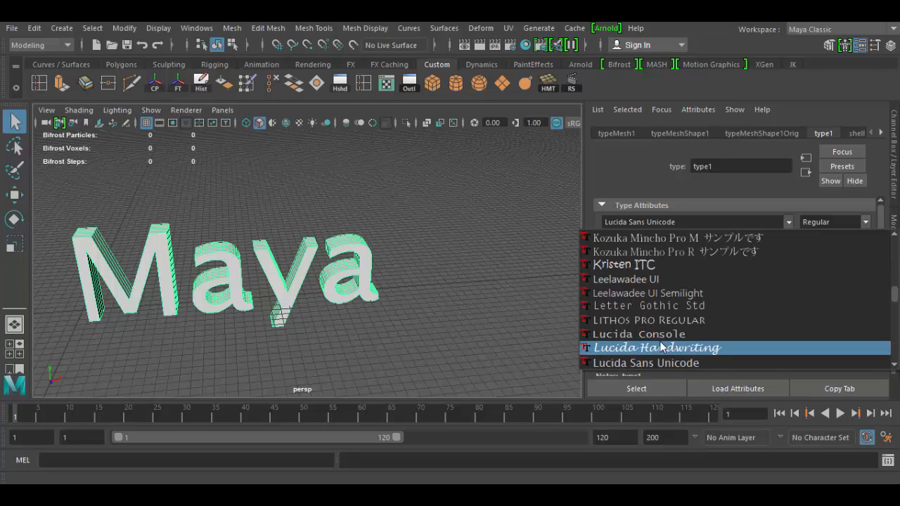
scroll(659, 341, down, 4)
scroll(660, 341, down, 8)
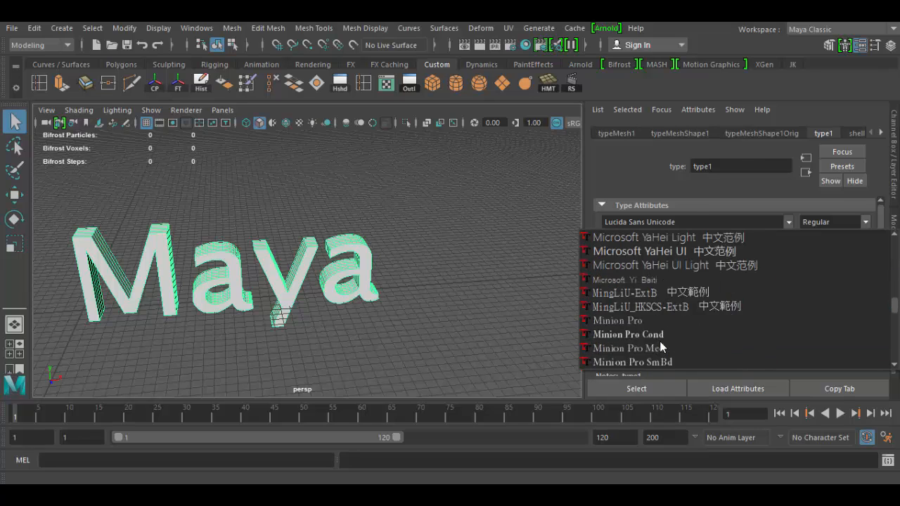
scroll(660, 341, down, 5)
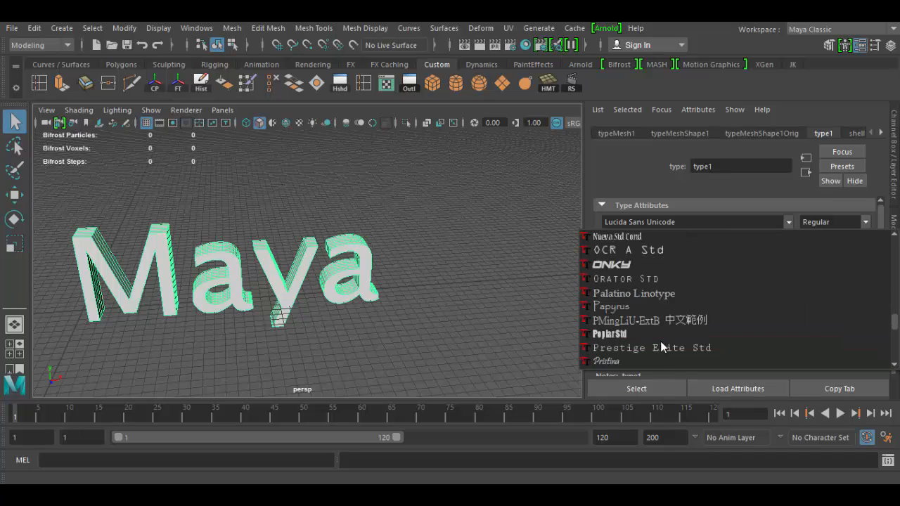
scroll(660, 341, down, 7)
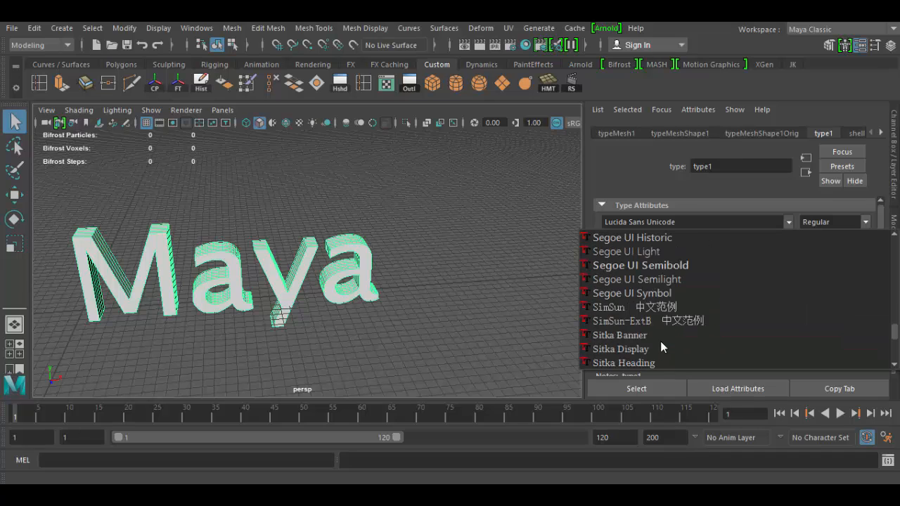
scroll(660, 343, down, 10)
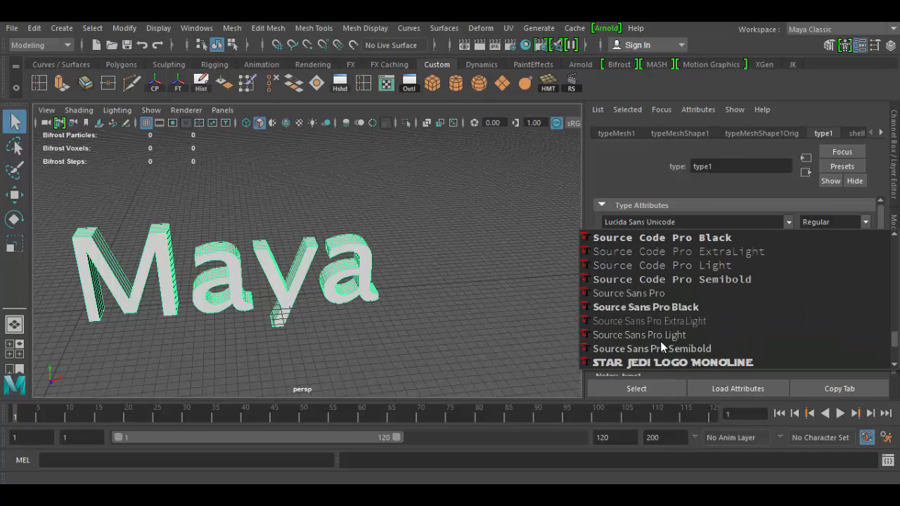
scroll(660, 341, down, 6)
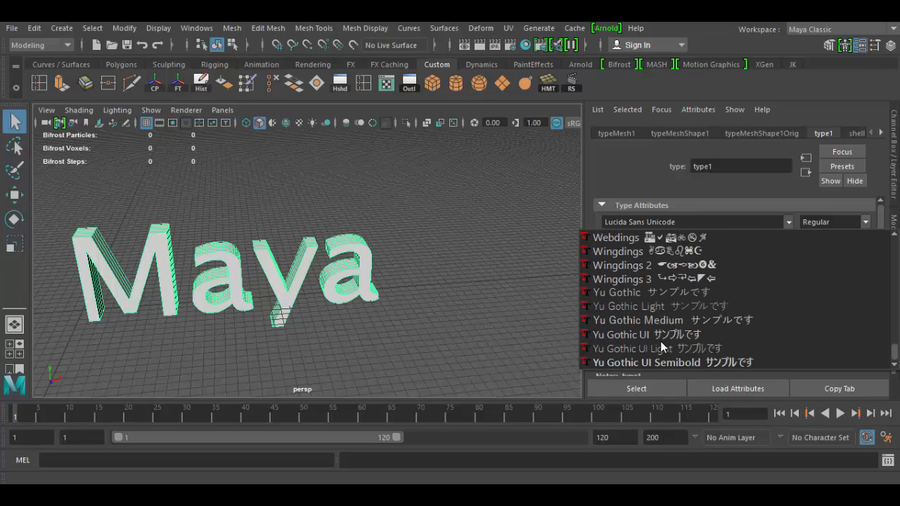
scroll(660, 341, down, 2)
scroll(660, 340, up, 10)
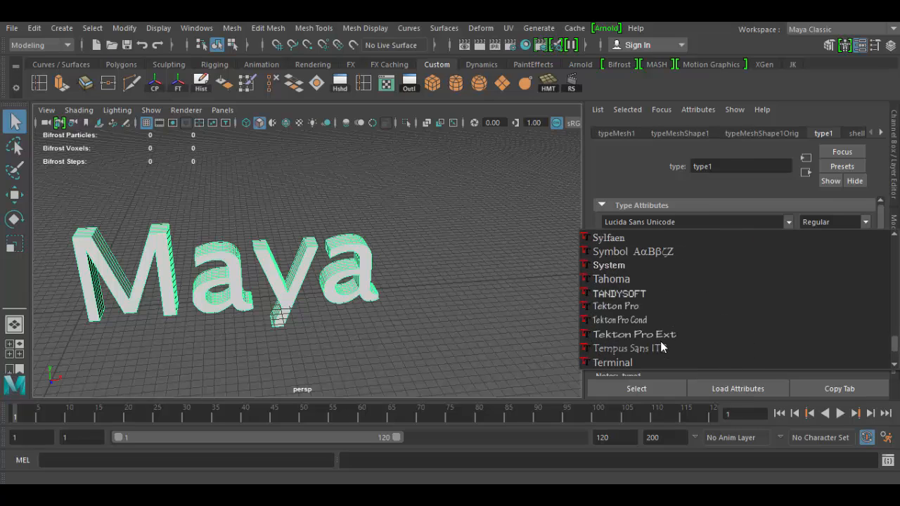
scroll(660, 341, up, 12)
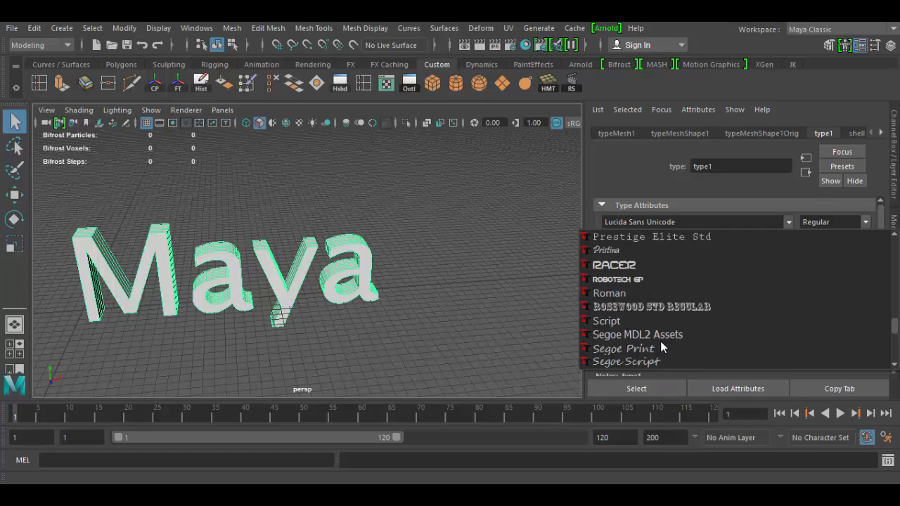
scroll(660, 341, down, 1)
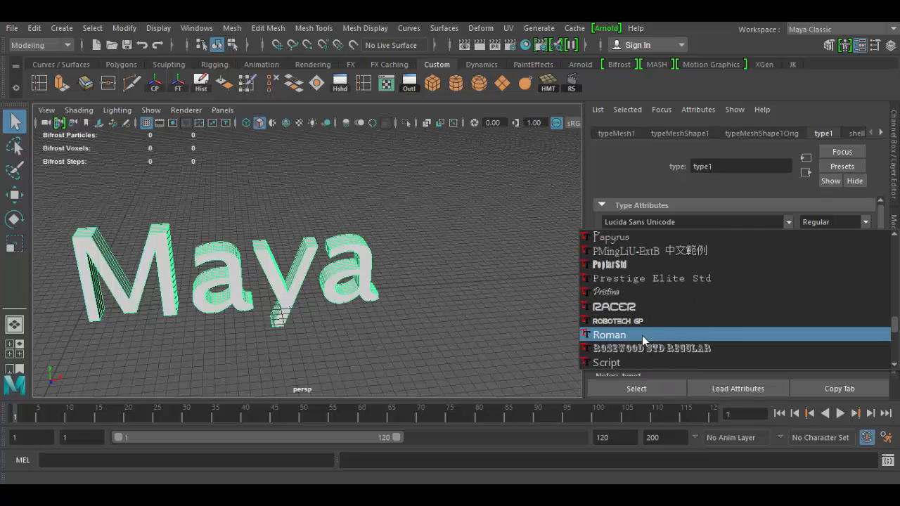
click(643, 334)
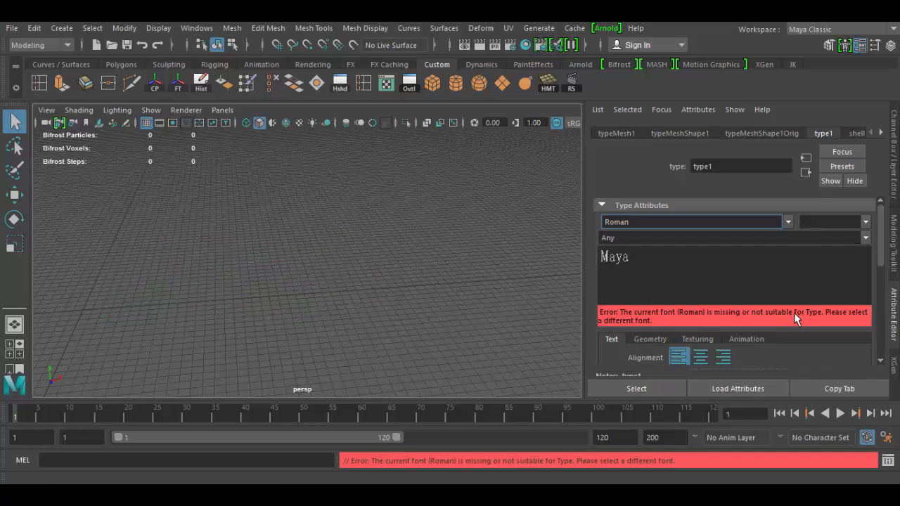
Set the font of the Maya text to Minion Pro.
click(788, 221)
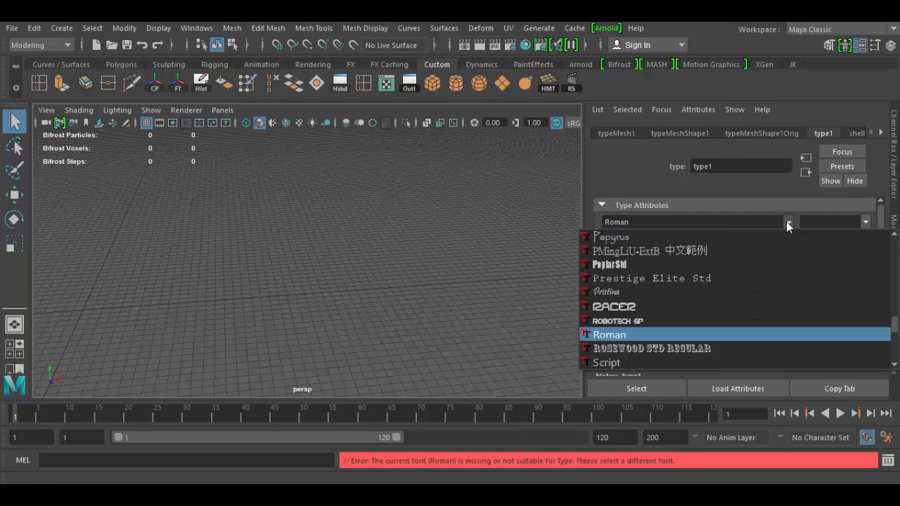
scroll(638, 306, up, 10)
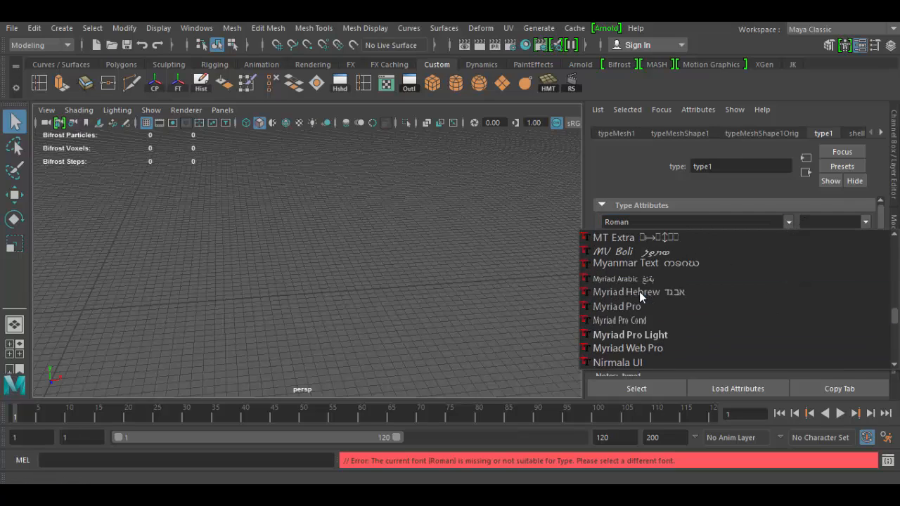
scroll(639, 291, up, 5)
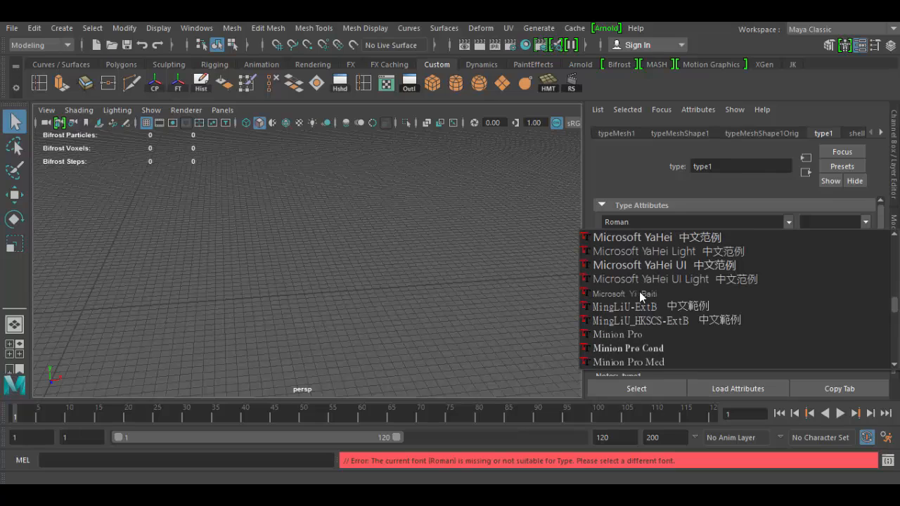
click(642, 335)
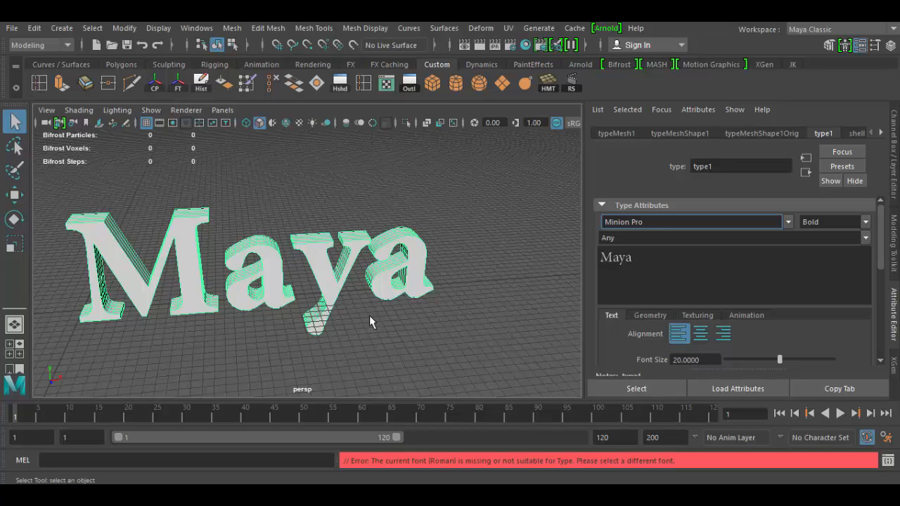
Examine the available font styles and writing systems for the text, keeping the writing system at Any.
click(867, 222)
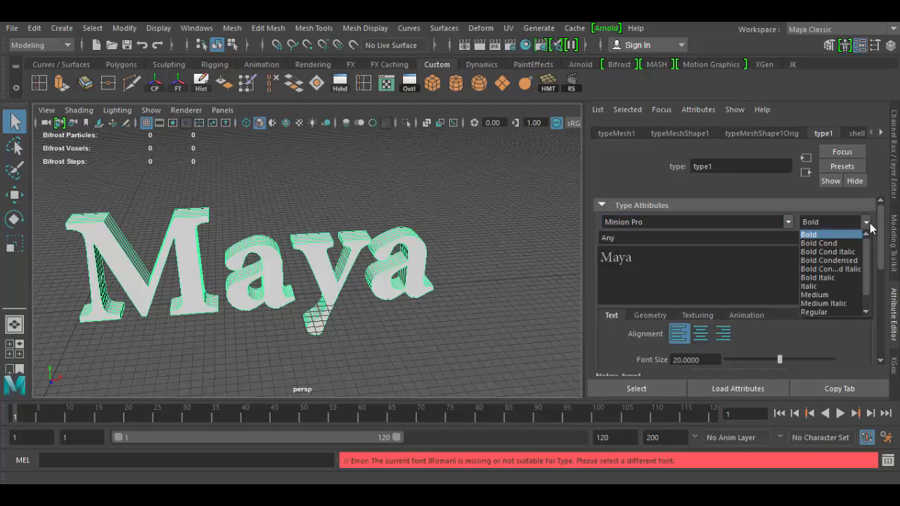
click(745, 237)
click(863, 240)
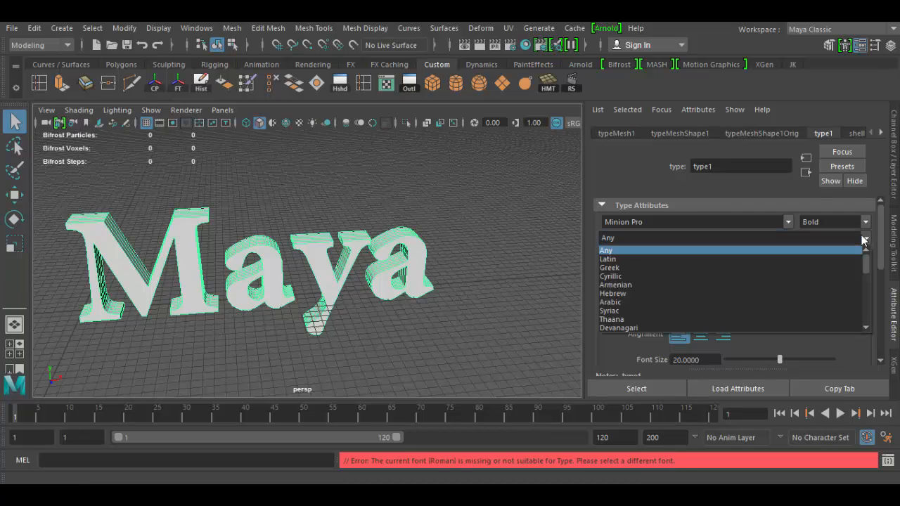
click(642, 250)
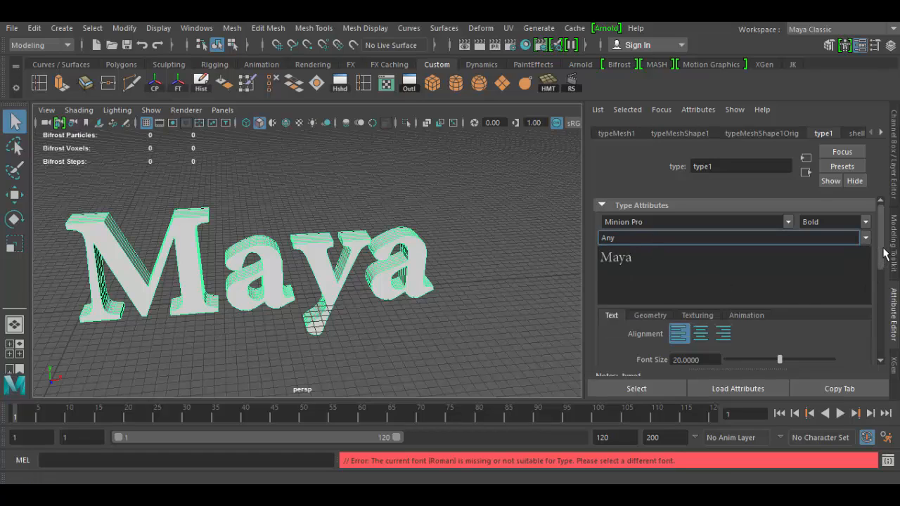
Review the type object's animation, texturing, geometry and text settings.
drag(884, 252, 884, 287)
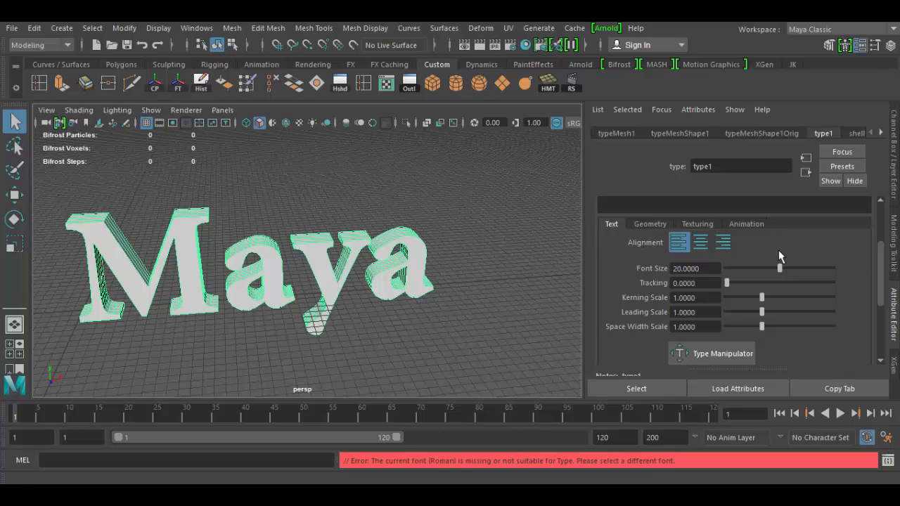
click(747, 224)
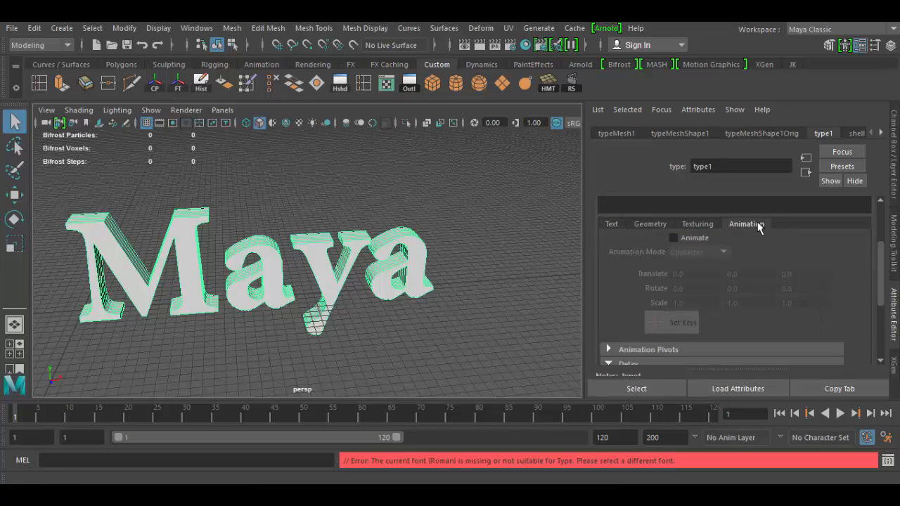
click(698, 223)
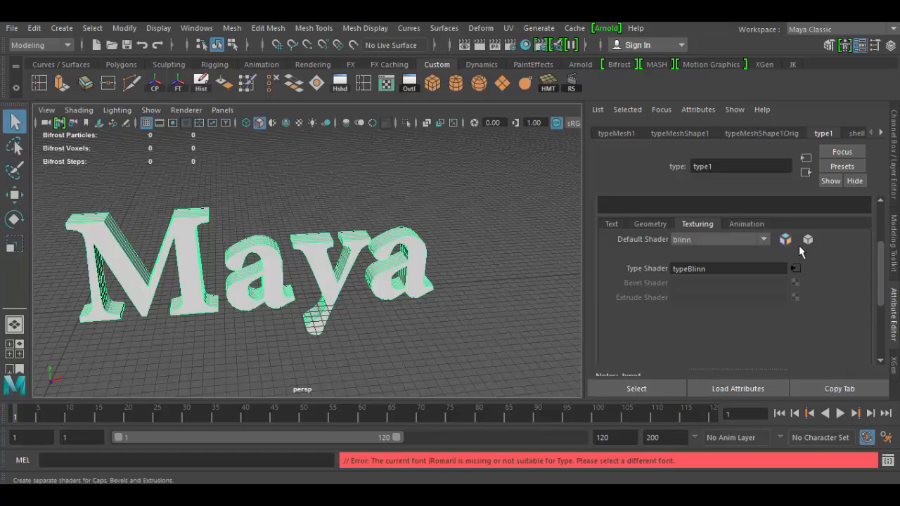
click(659, 223)
click(615, 224)
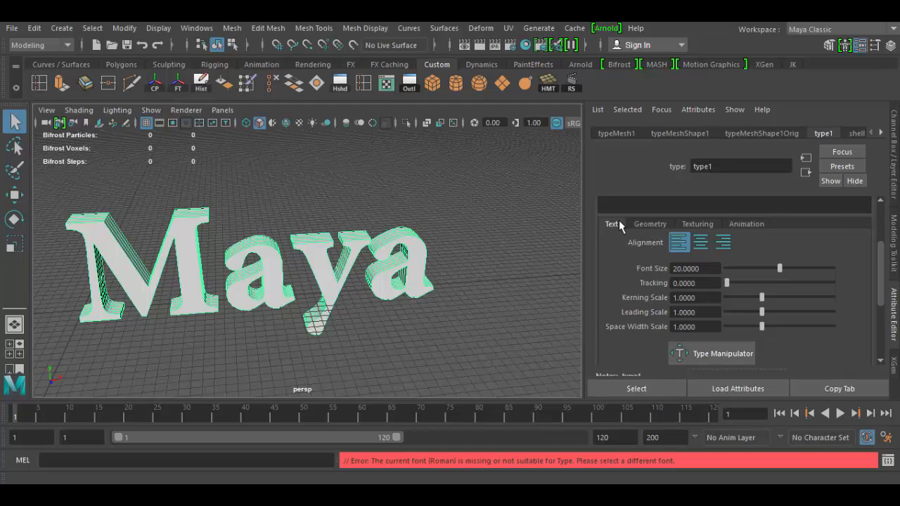
Center-align the Maya text and bring the whole word into view.
click(700, 243)
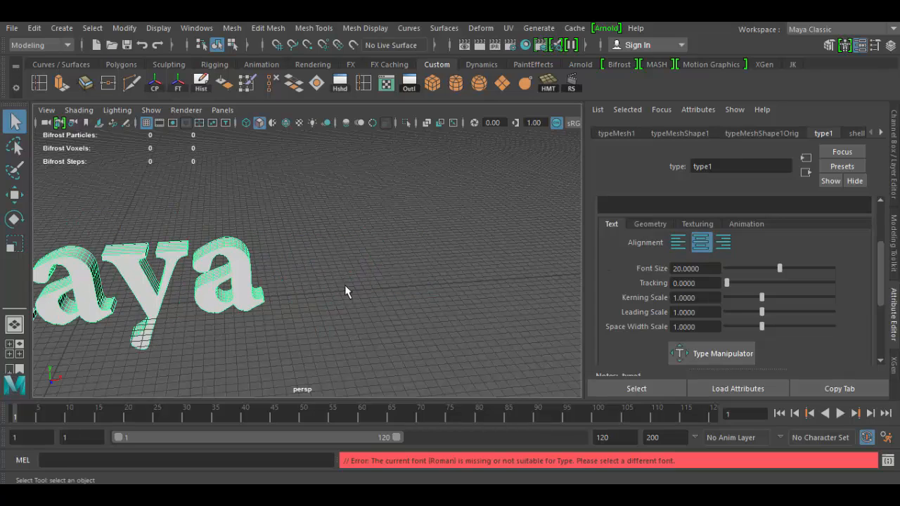
scroll(344, 284, down, 2)
scroll(174, 280, down, 2)
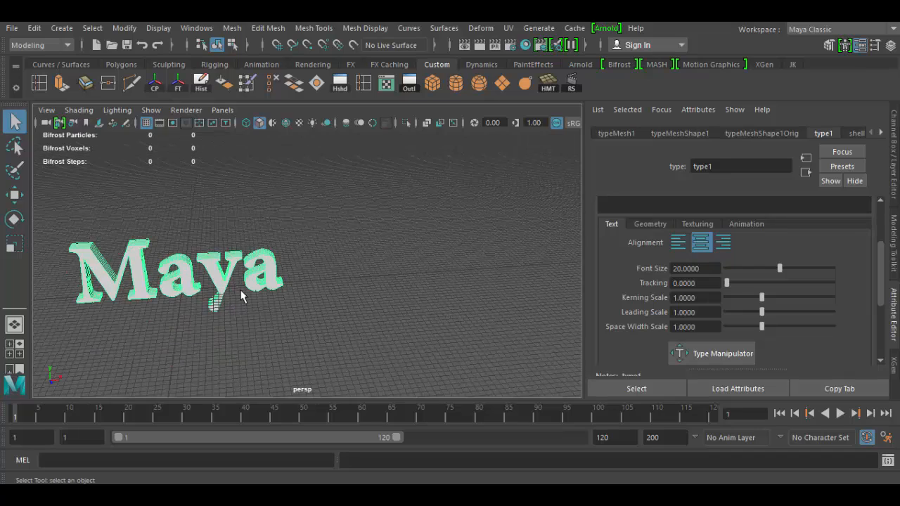
alt+drag(241, 296, 397, 363)
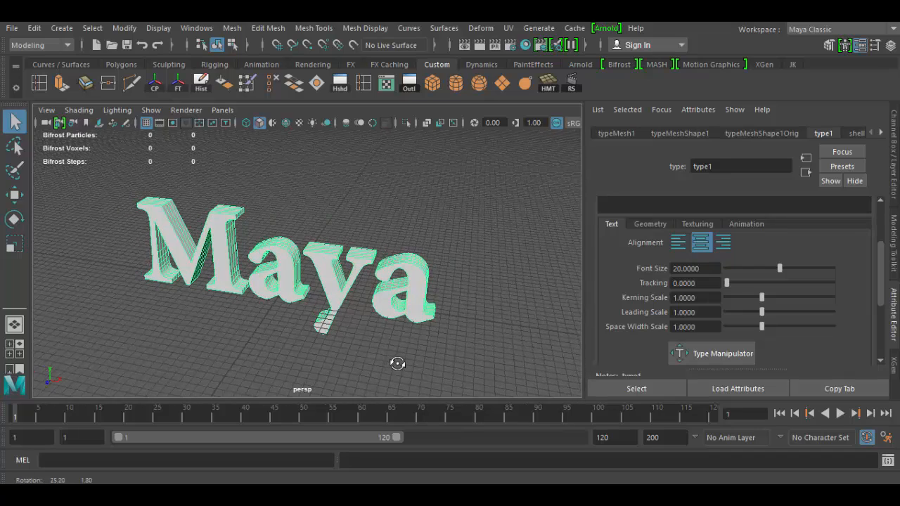
Try a smaller font size on the Maya text, finishing with the font size set to 20.
mouse_move(779, 269)
mouse_down()
mouse_move(812, 270)
mouse_move(769, 270)
mouse_up()
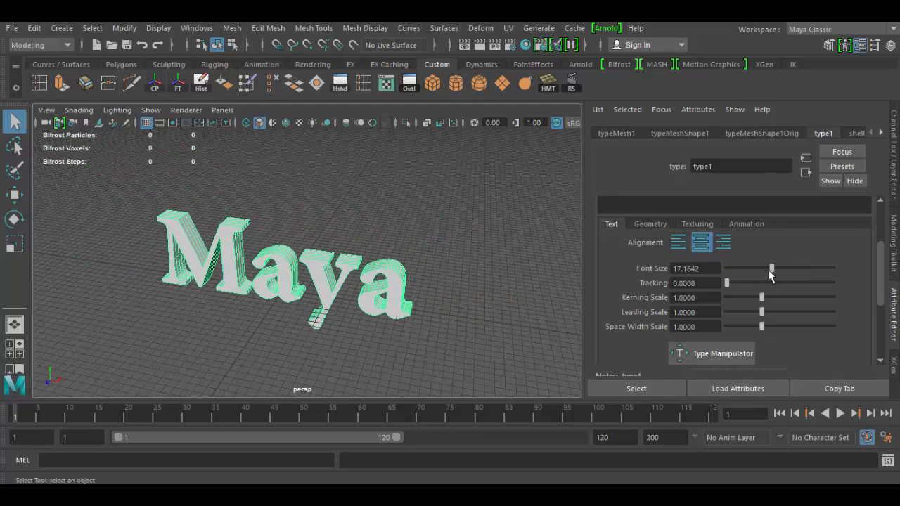
drag(703, 268, 648, 269)
text(20)
click(703, 284)
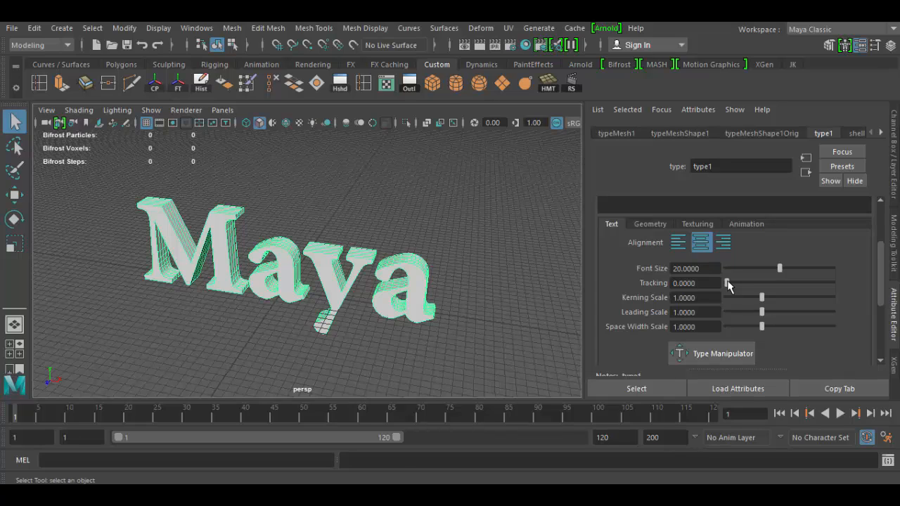
Try different tracking and space width scale values on the text, and set the space width scale to 1.
mouse_move(728, 284)
mouse_down()
mouse_move(828, 284)
mouse_move(719, 279)
mouse_up()
drag(788, 330, 729, 329)
click(706, 327)
text(1)
click(708, 313)
Activate the Type Manipulator on the Maya text for editing individual letters.
alt+middle_drag(524, 353, 514, 322)
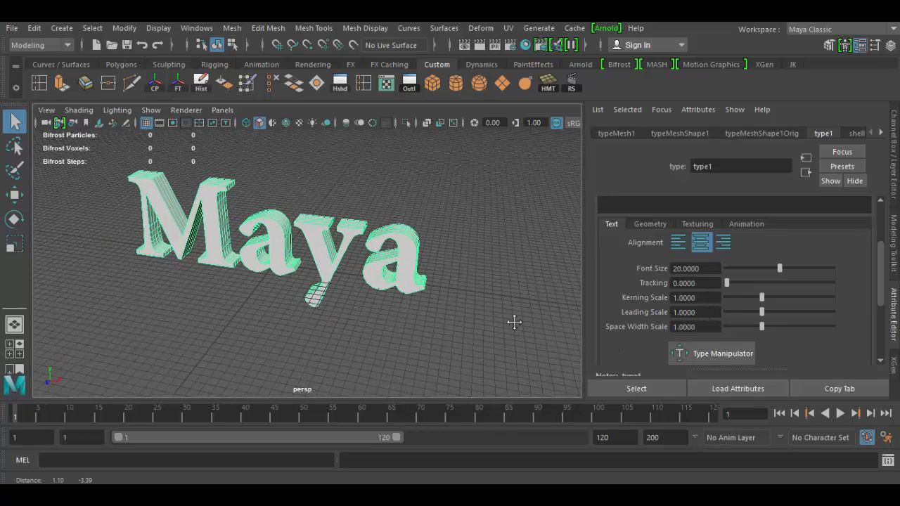
alt+right_drag(514, 322, 403, 237)
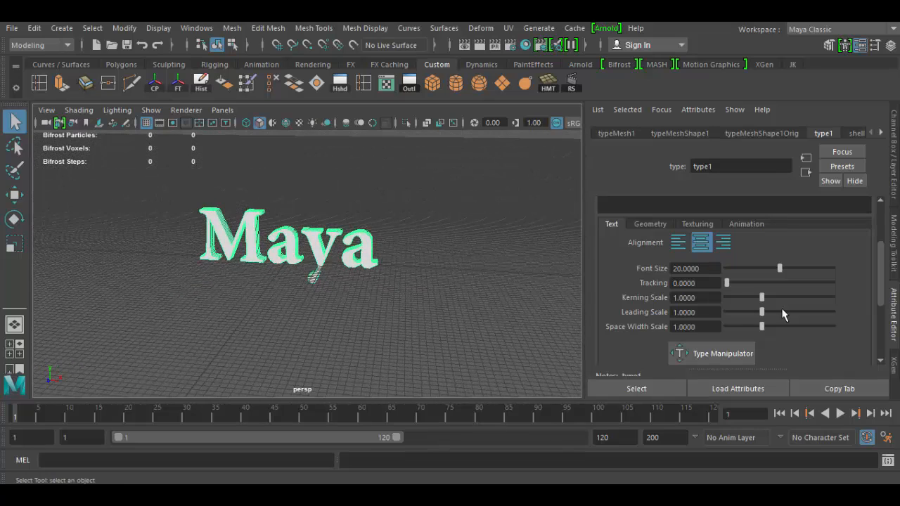
scroll(783, 314, down, 1)
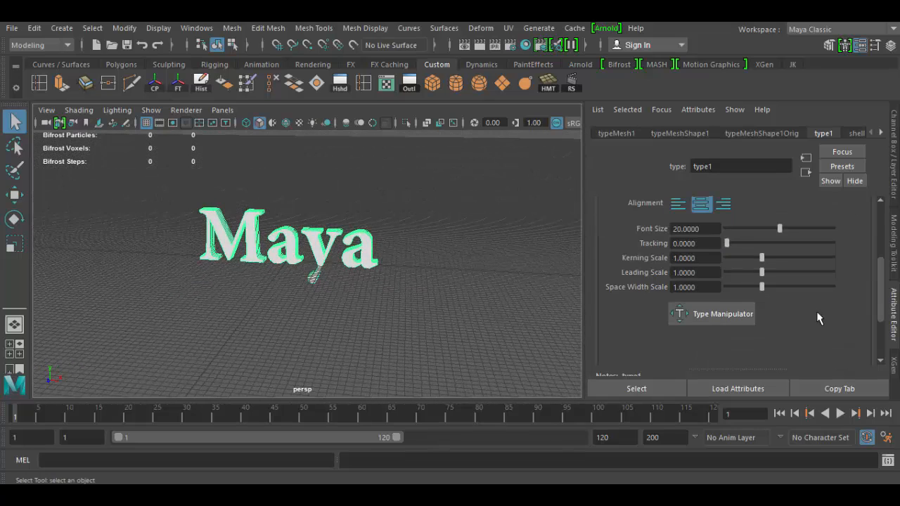
scroll(374, 287, up, 2)
click(685, 316)
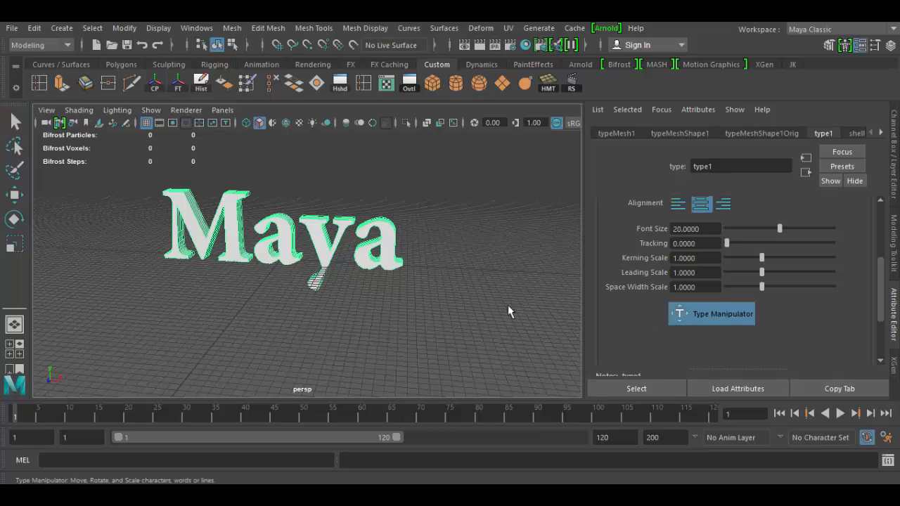
alt+middle_drag(329, 289, 369, 325)
alt+right_drag(369, 320, 416, 348)
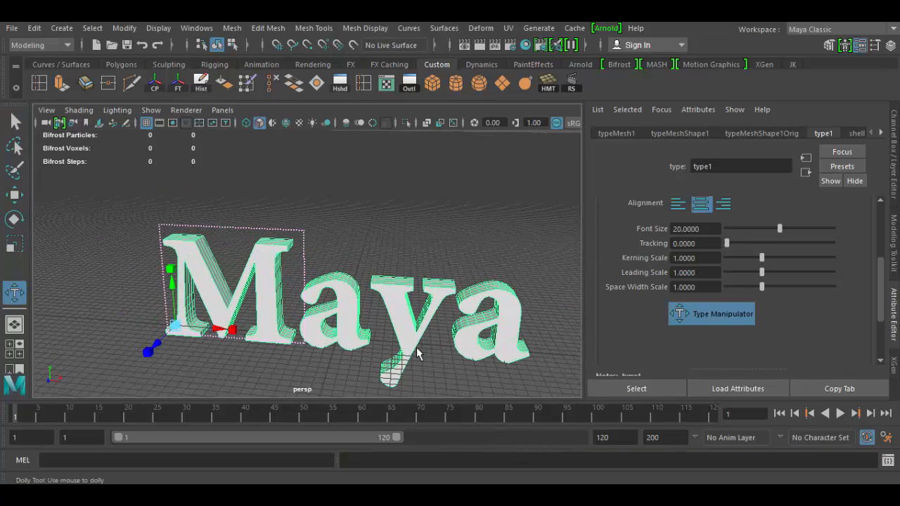
Select individual letters, try raising the first "a" above the rest of the word, and undo the move.
click(407, 311)
click(493, 310)
click(319, 313)
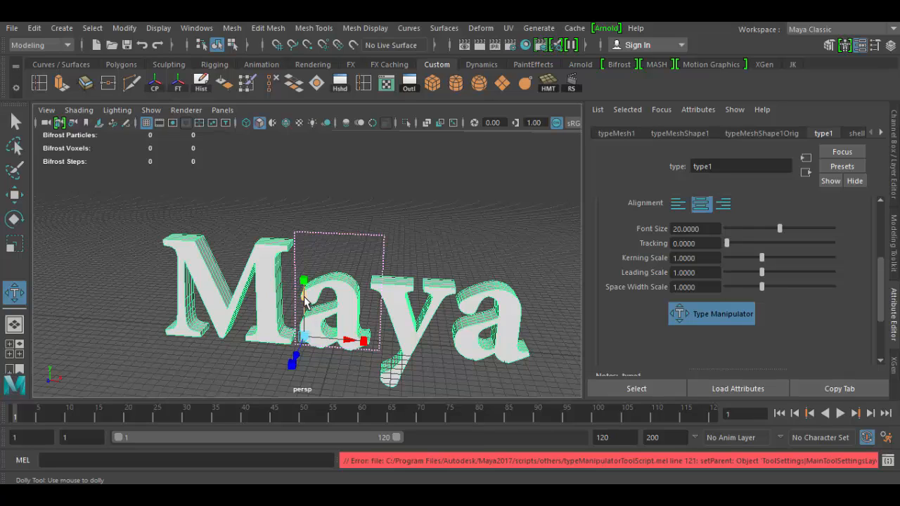
drag(304, 299, 310, 248)
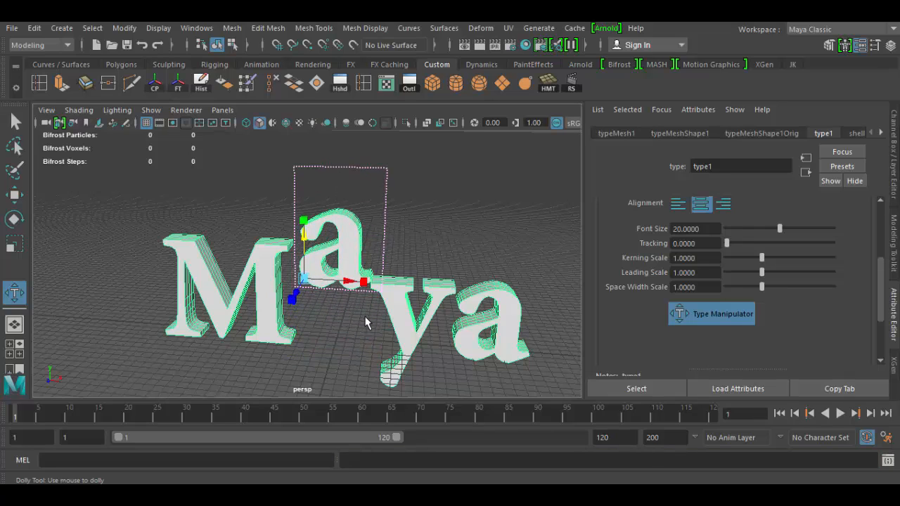
key(ctrl+z)
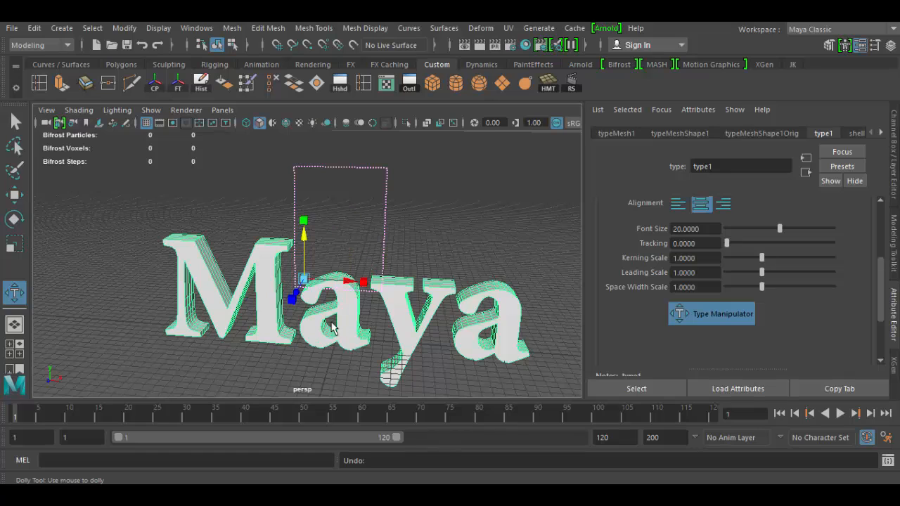
Try enlarging the letter M uniformly with the Type Manipulator, and undo the scaling.
click(224, 296)
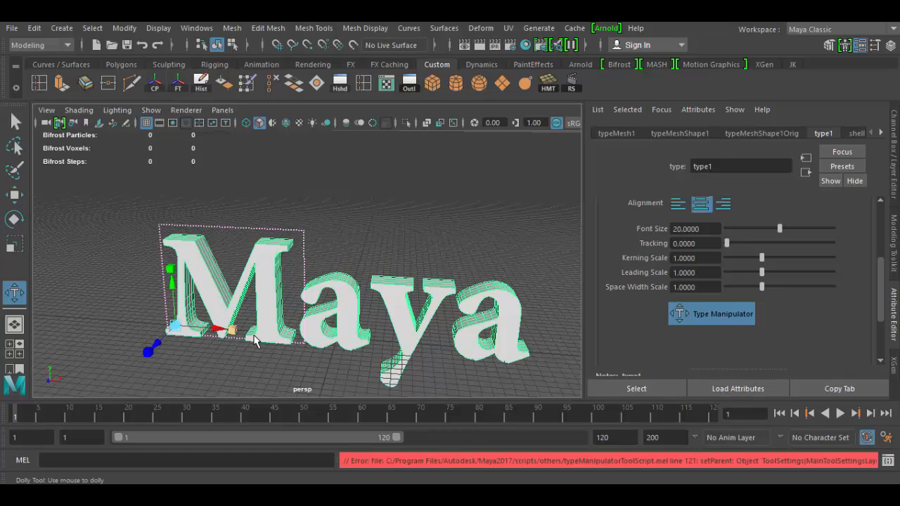
mouse_move(253, 336)
alt+mouse_down()
mouse_move(238, 343)
mouse_move(264, 344)
alt+mouse_up()
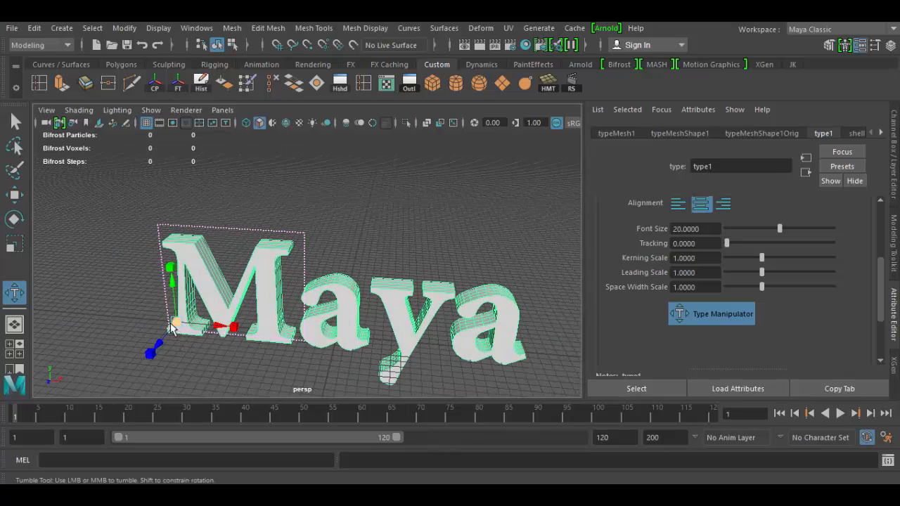
drag(174, 324, 215, 343)
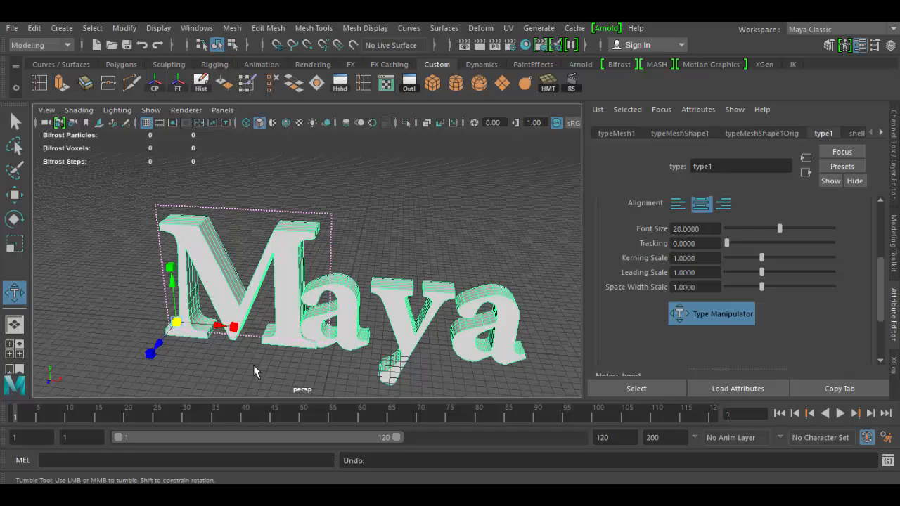
key(ctrl+z)
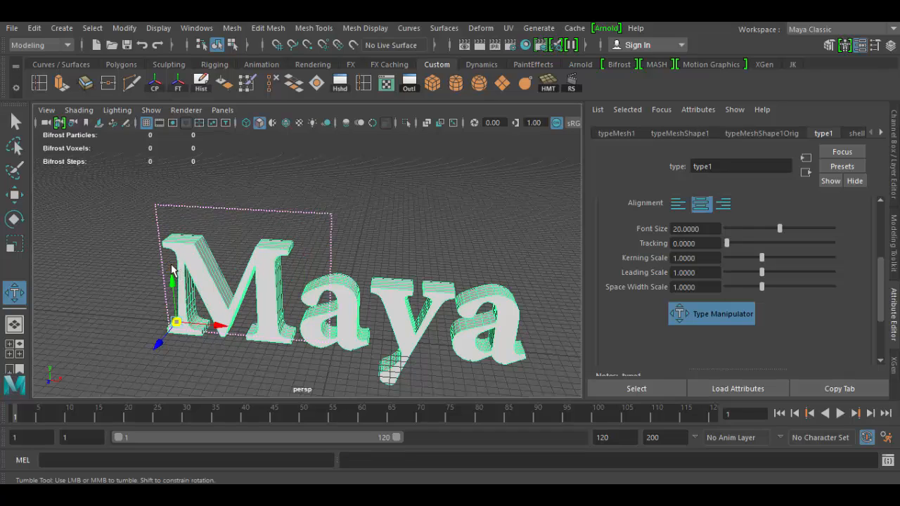
Try stretching the letter M vertically and horizontally, and undo both scalings.
drag(172, 269, 161, 171)
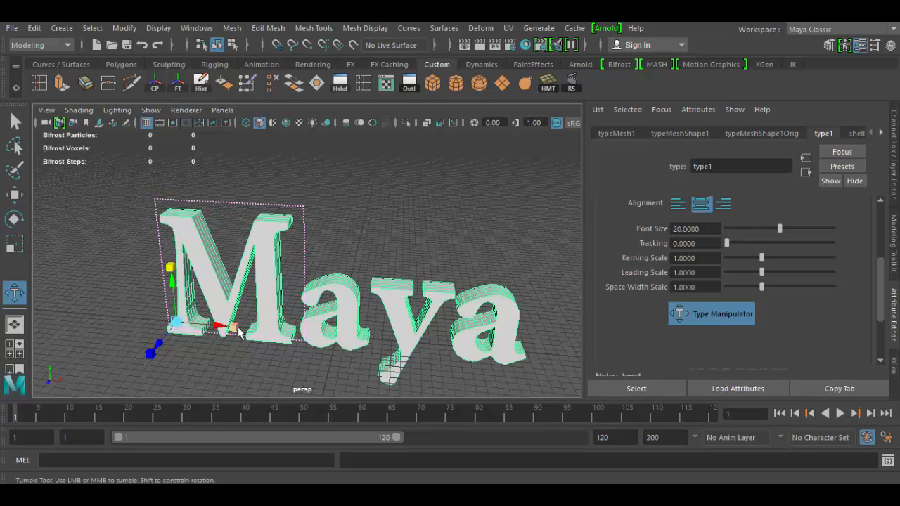
drag(239, 330, 272, 334)
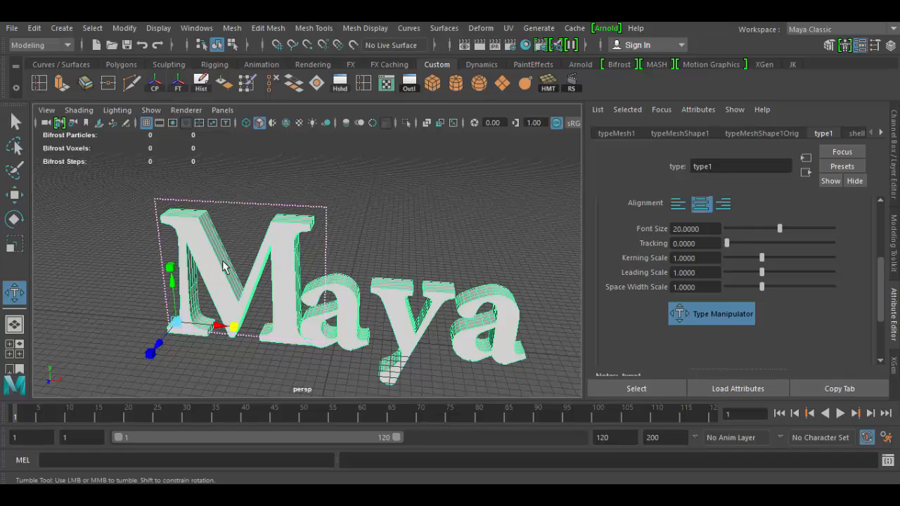
key(ctrl+z)
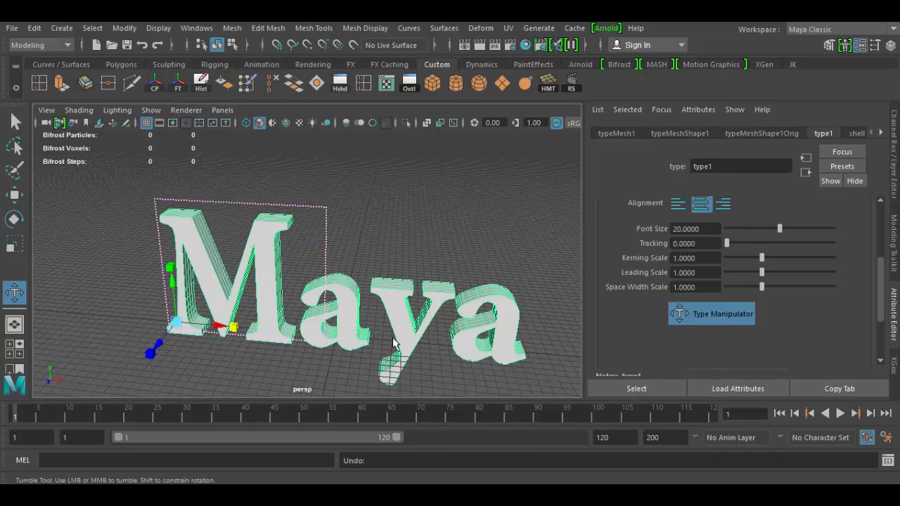
key(ctrl+z)
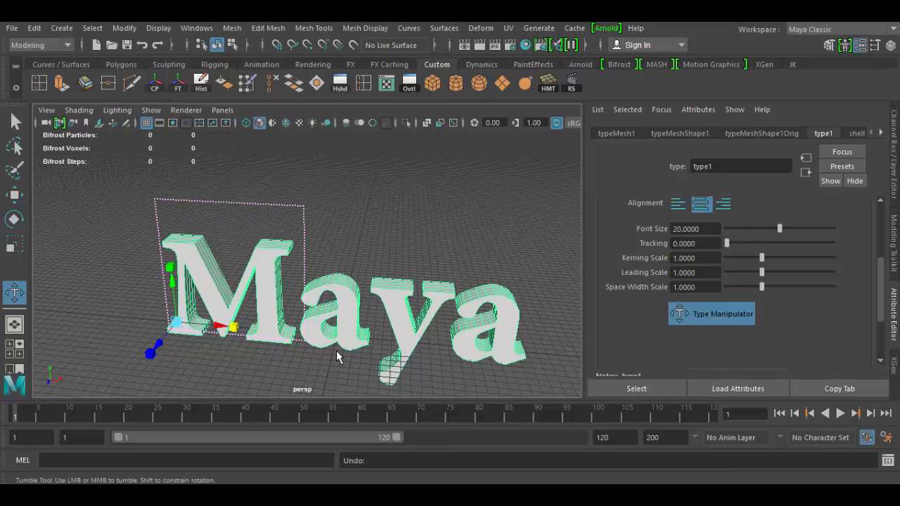
Try shifting the M and the first "a" sideways, undo the last shift, and deactivate the Type Manipulator.
alt+drag(345, 350, 366, 332)
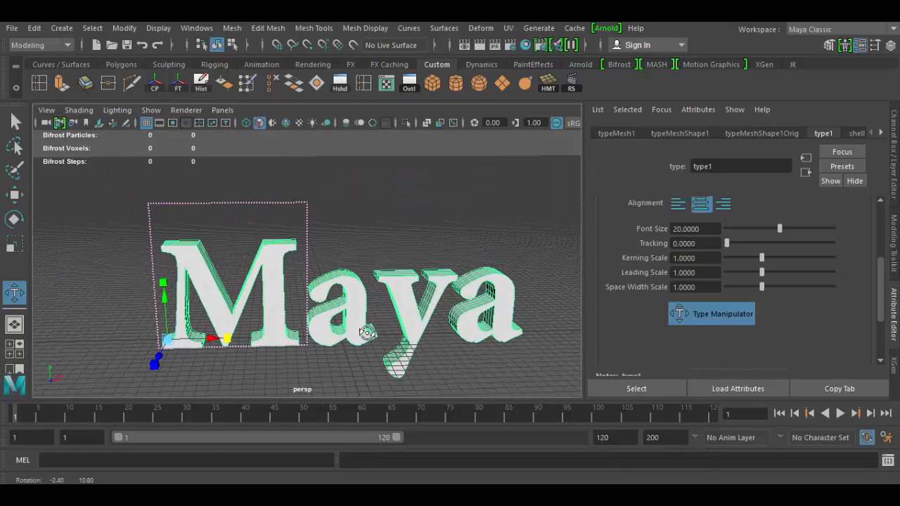
drag(212, 339, 218, 339)
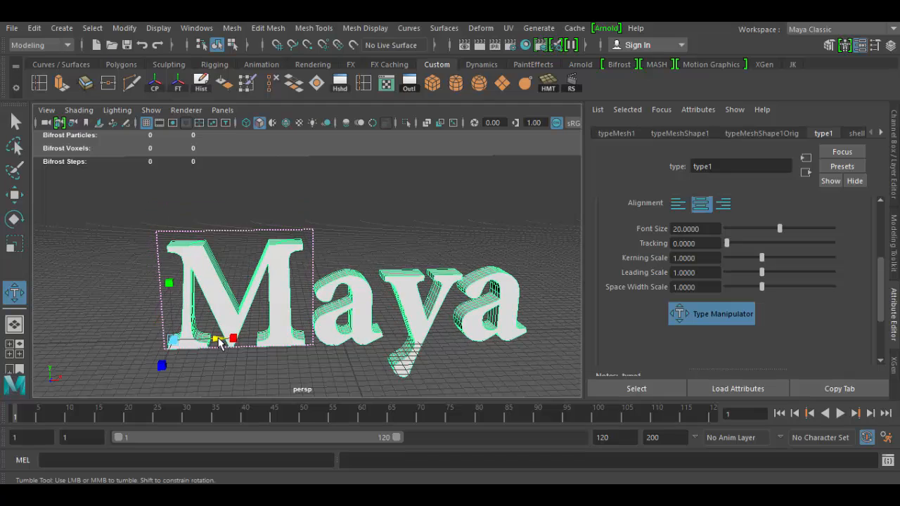
click(348, 338)
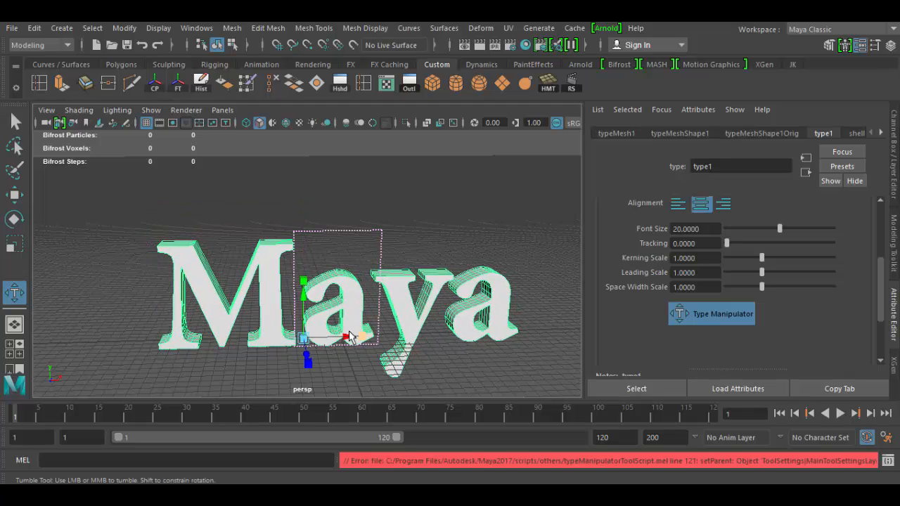
drag(354, 341, 378, 342)
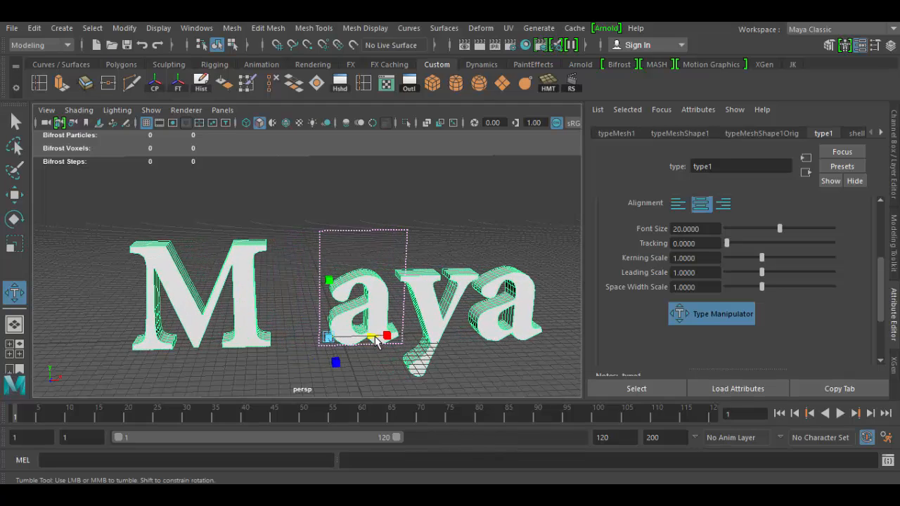
key(ctrl+z)
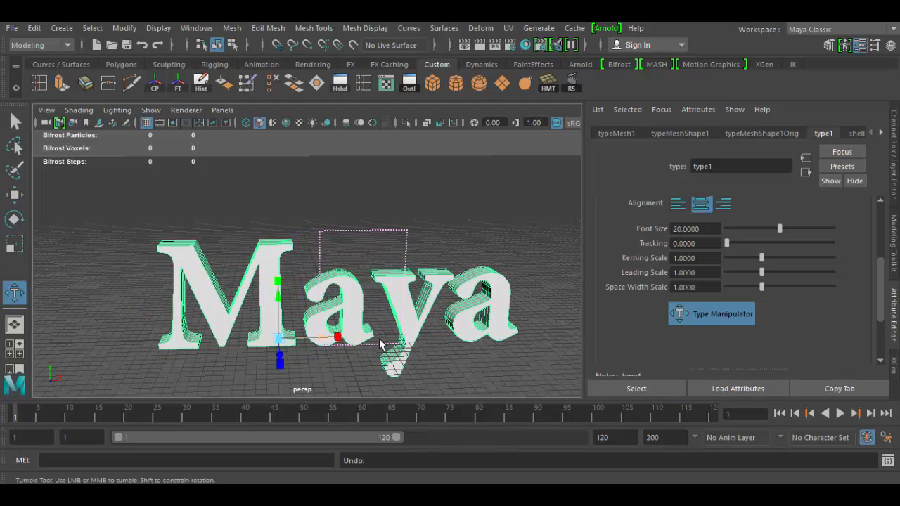
alt+drag(424, 343, 492, 354)
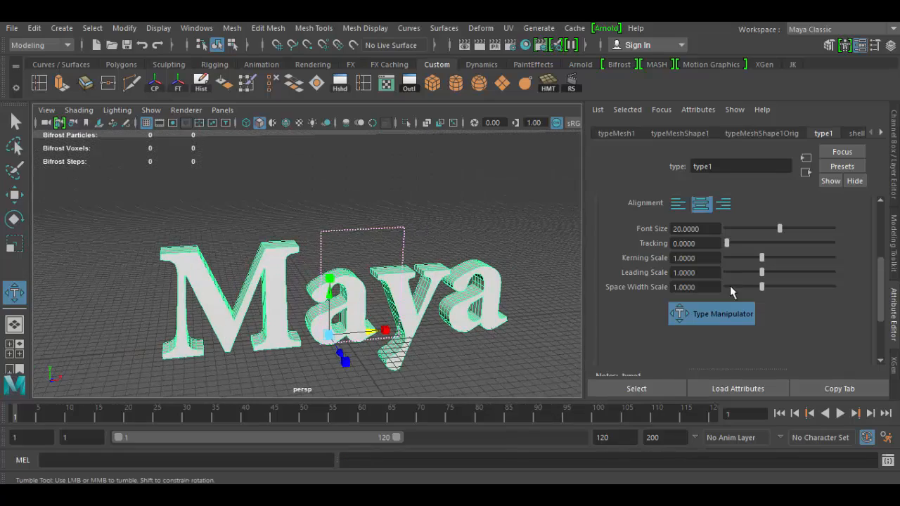
click(683, 316)
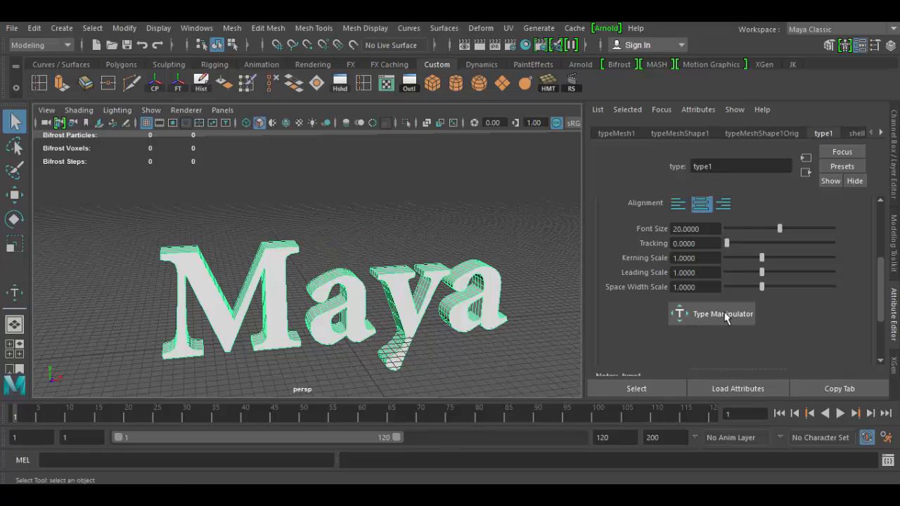
Examine the type's geometry settings for extrusion, including the profile curve and presets, extrude distance, offset and divisions.
drag(880, 286, 877, 265)
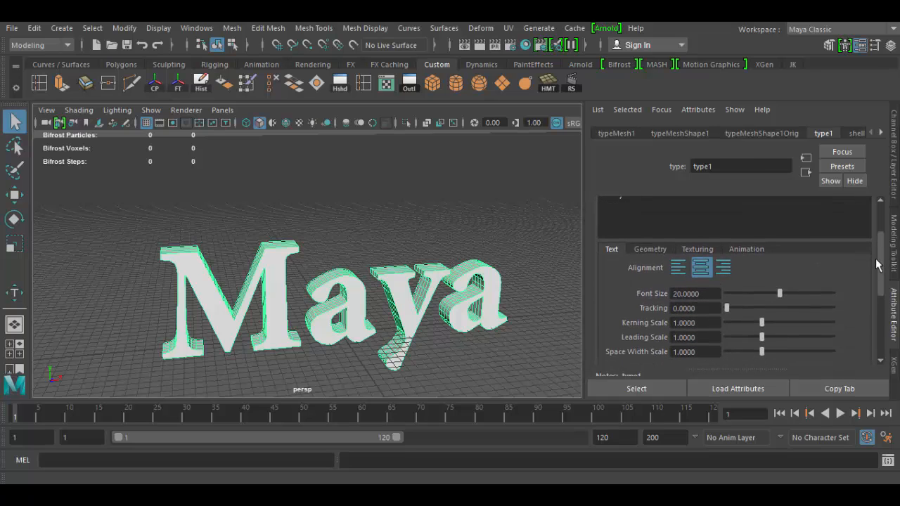
click(653, 241)
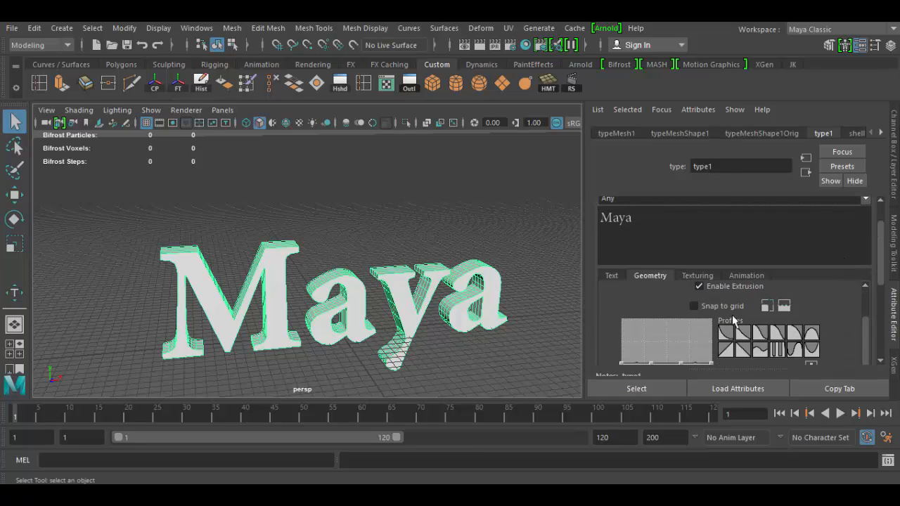
scroll(849, 316, down, 2)
scroll(848, 316, down, 6)
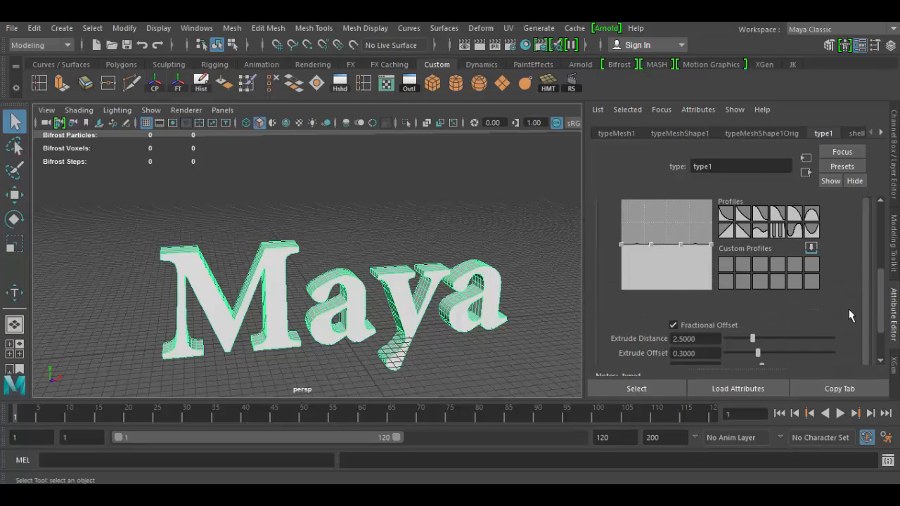
scroll(848, 316, up, 5)
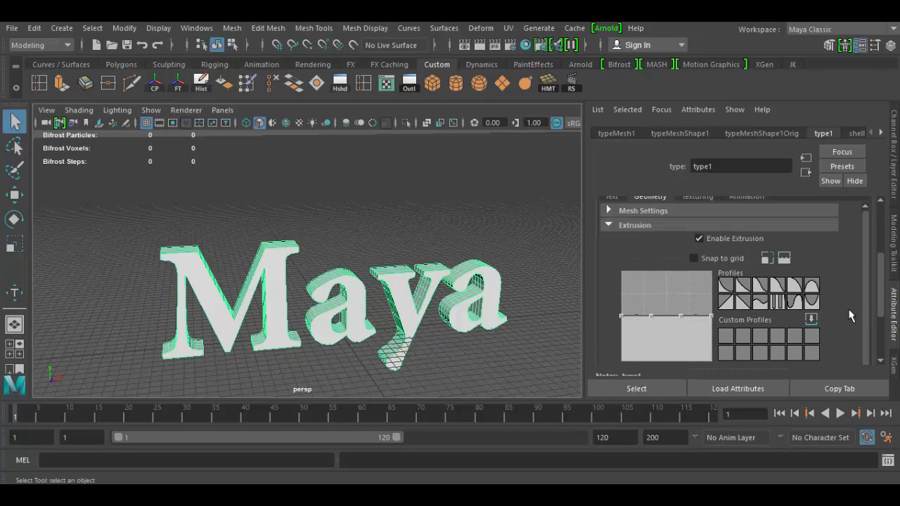
click(608, 225)
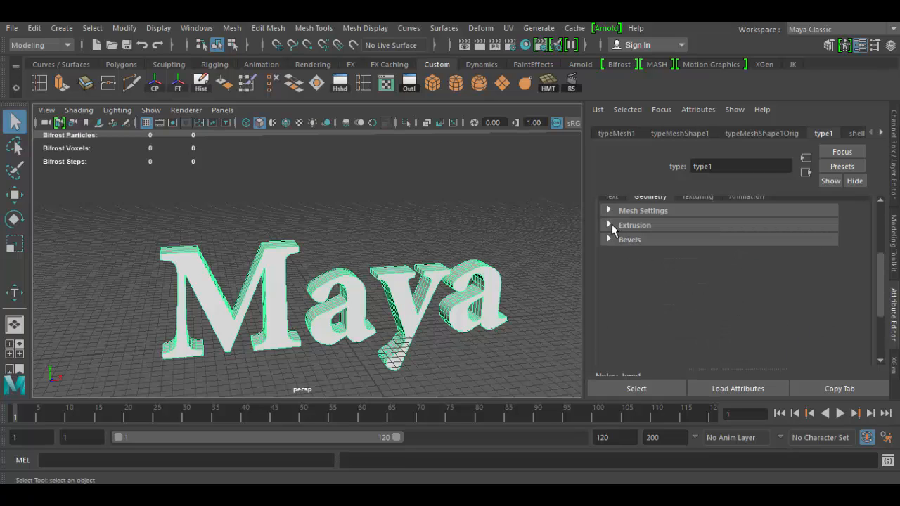
click(608, 225)
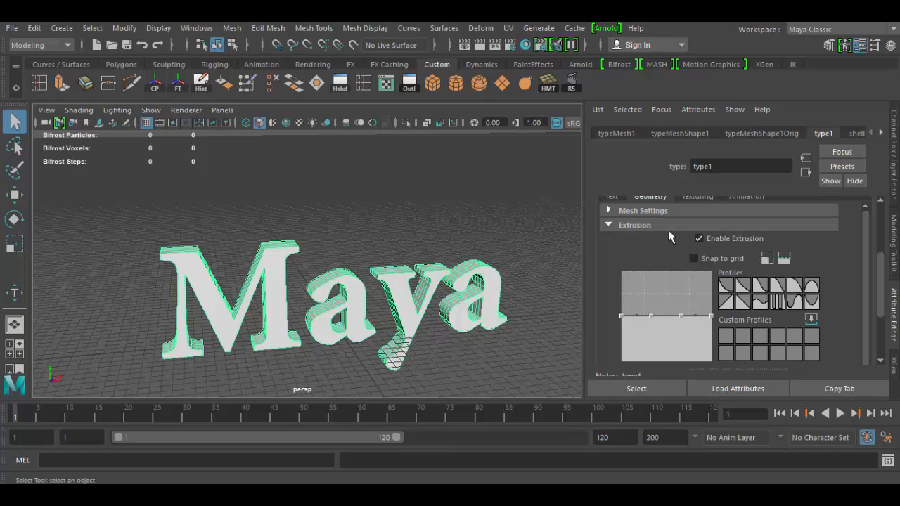
scroll(851, 295, down, 1)
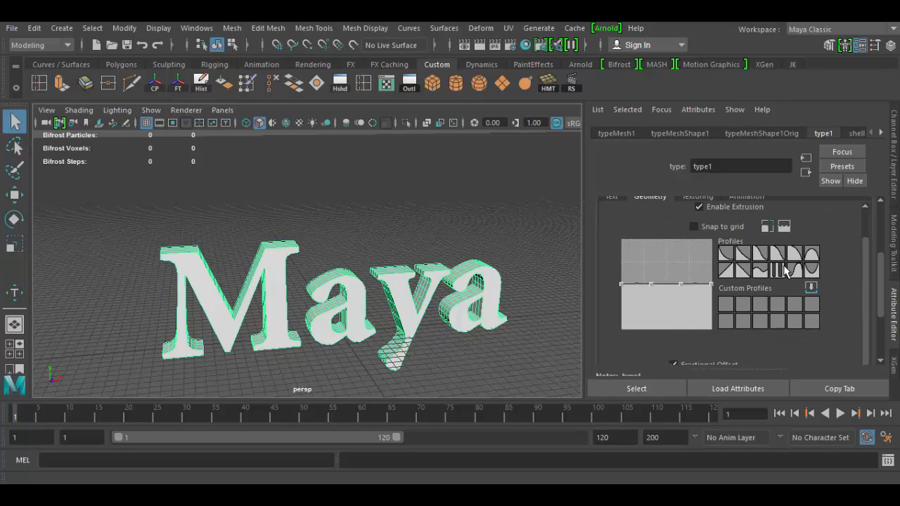
scroll(805, 305, down, 1)
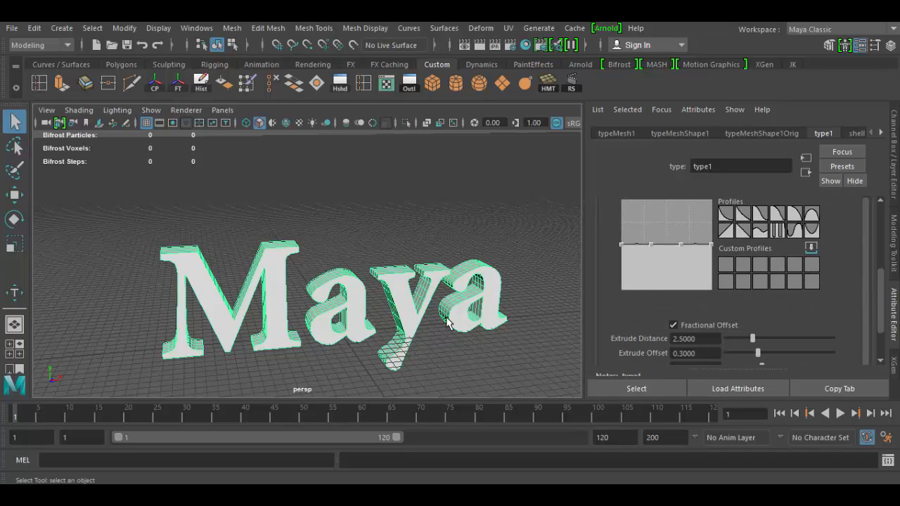
alt+drag(430, 338, 464, 345)
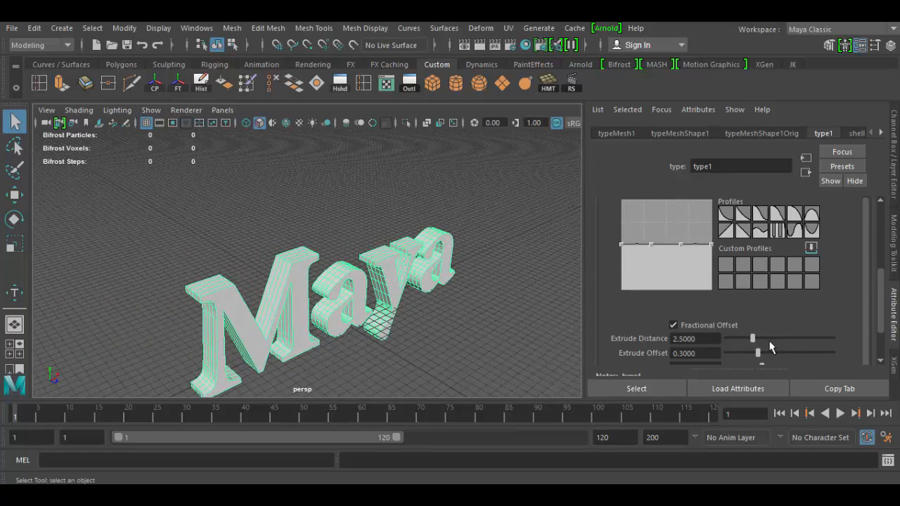
scroll(809, 338, down, 1)
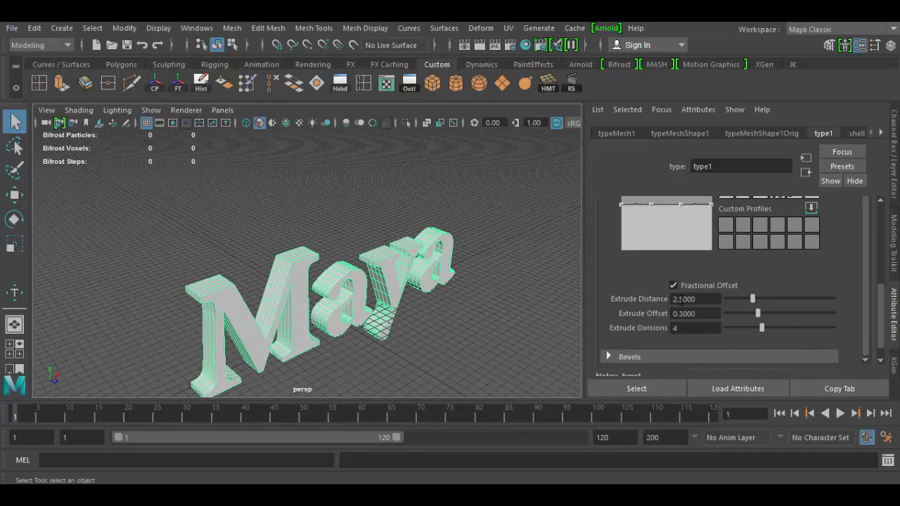
Increase the extrude distance of the "Maya" text to about 4.65.
scroll(444, 284, up, 4)
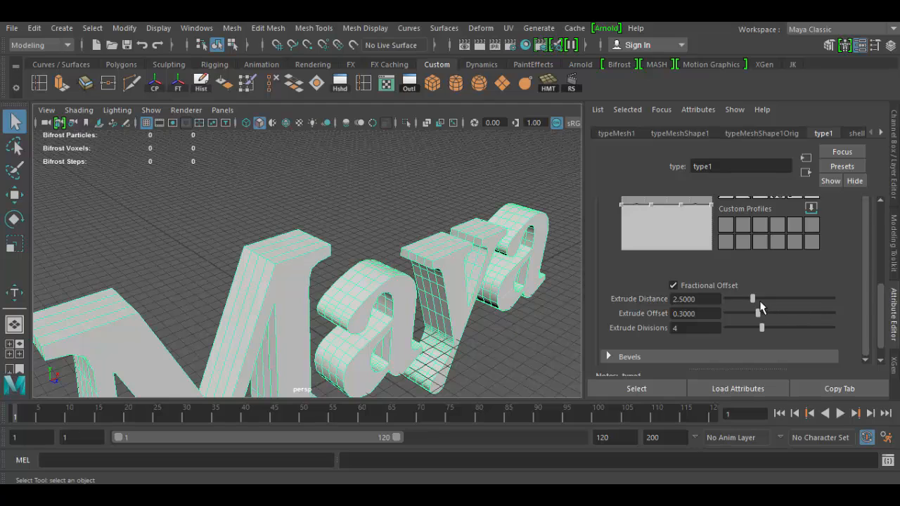
drag(754, 300, 776, 304)
alt+drag(372, 320, 509, 288)
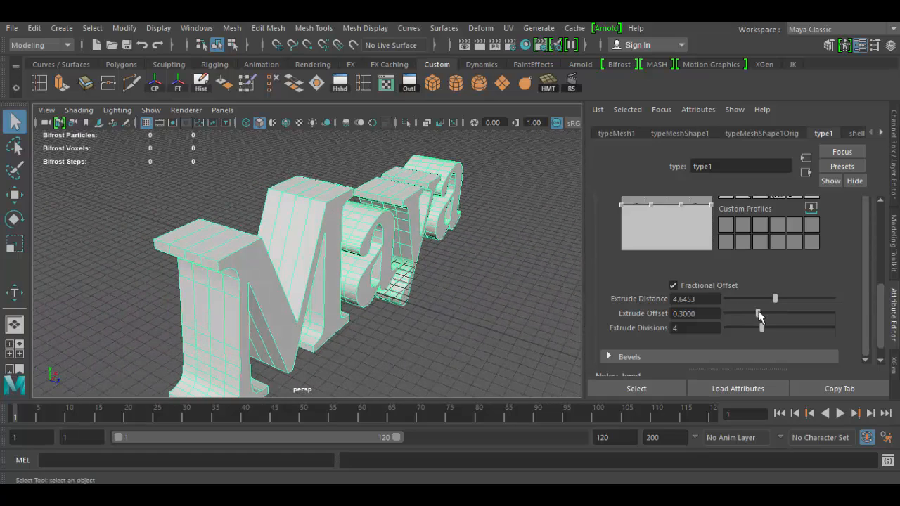
Try a larger extrude offset on the text, and set the offset back to 0.3.
drag(759, 314, 776, 320)
drag(704, 312, 631, 314)
text(.3)
key(Return)
Fine-tune the text's extrude distance to about 4.52 and raise its extrude divisions to 6.
mouse_move(773, 300)
mouse_down()
mouse_move(729, 301)
mouse_move(870, 308)
mouse_move(733, 304)
mouse_move(784, 306)
mouse_move(773, 304)
mouse_up()
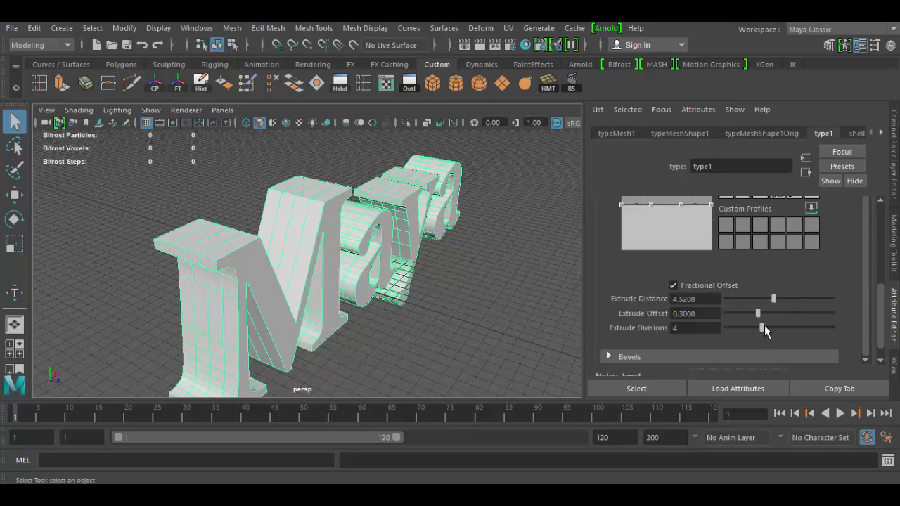
drag(765, 330, 792, 330)
alt+drag(464, 281, 351, 273)
alt+middle_drag(473, 307, 400, 296)
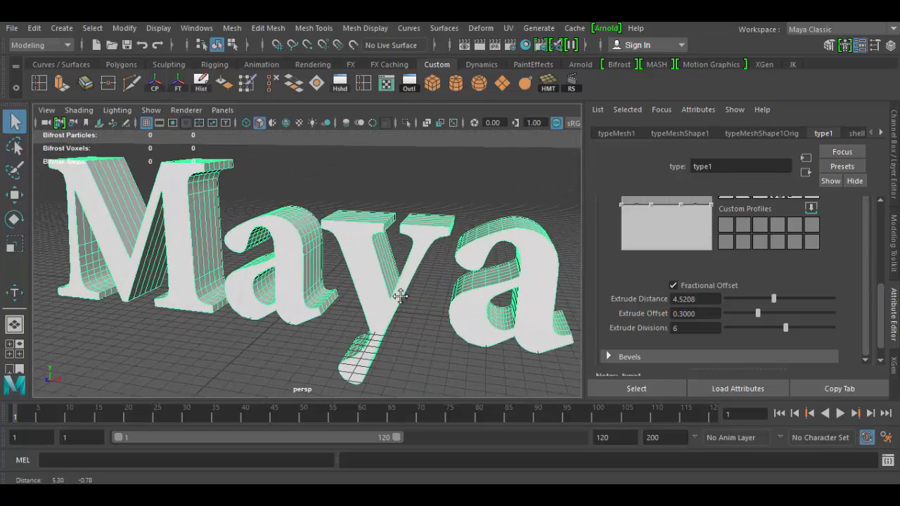
alt+right_drag(400, 296, 362, 303)
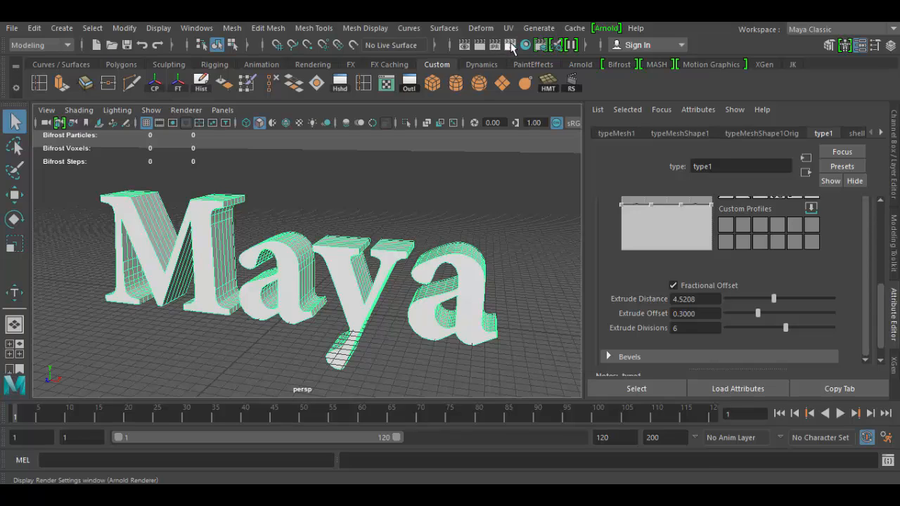
Look through the common render settings down to the renderable camera and image size, and close them.
click(512, 47)
drag(527, 64, 524, 44)
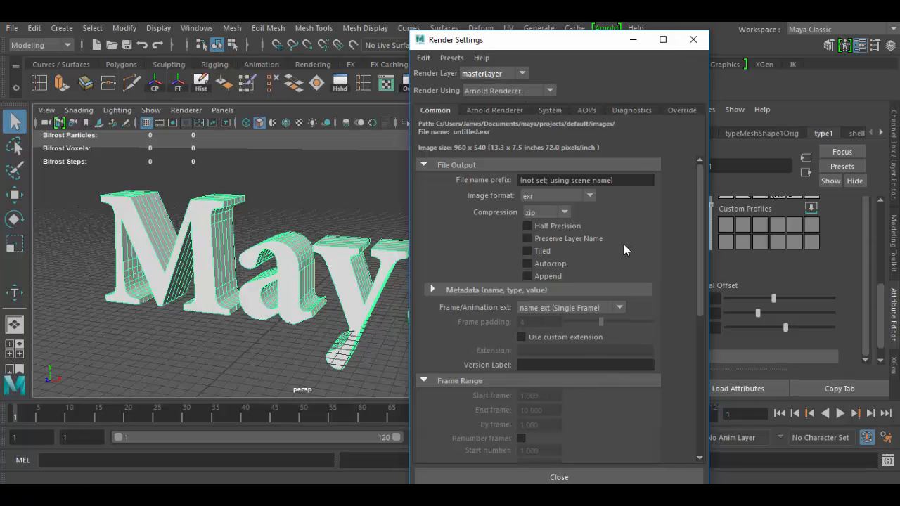
scroll(622, 246, down, 4)
scroll(621, 246, down, 3)
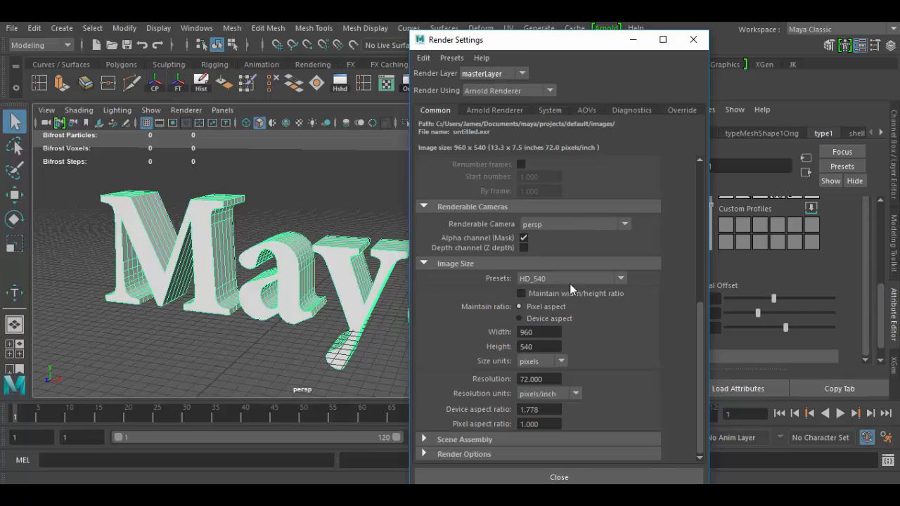
click(700, 42)
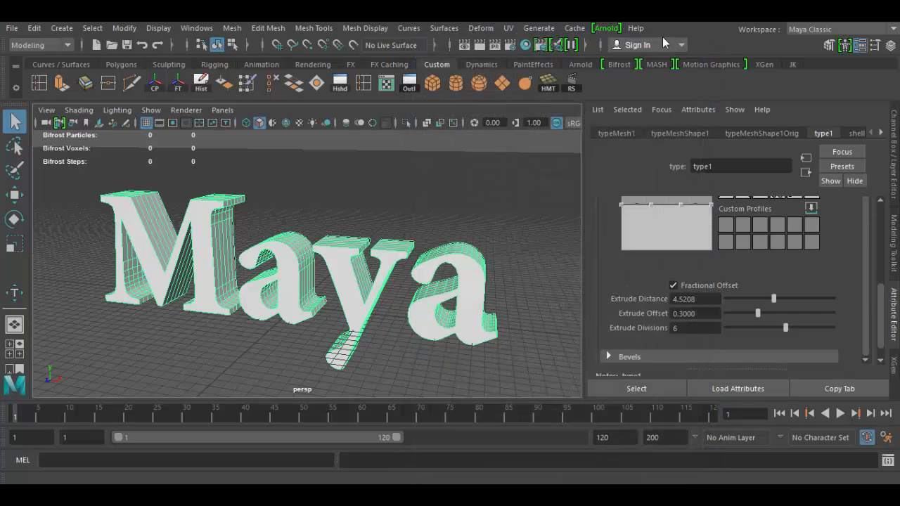
Render the current view of the unlit text with Arnold, and minimize the finished render.
click(480, 45)
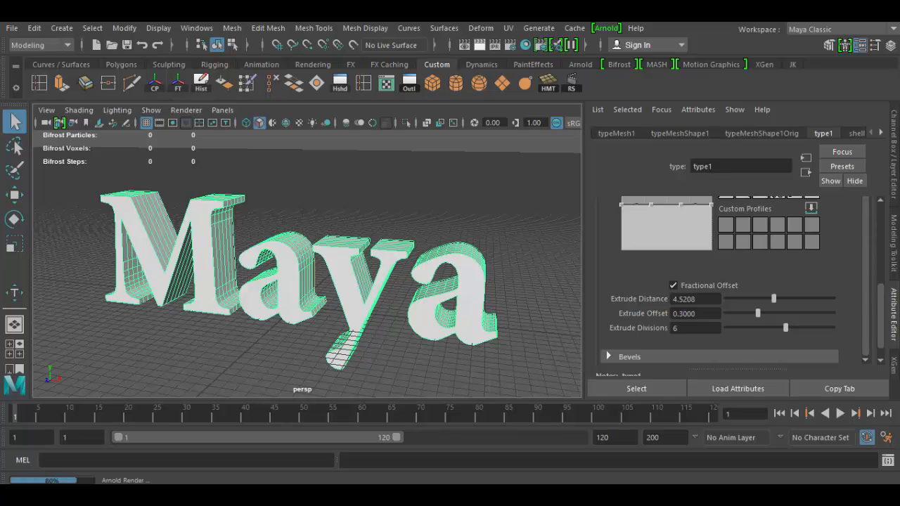
drag(1, 76, 526, 59)
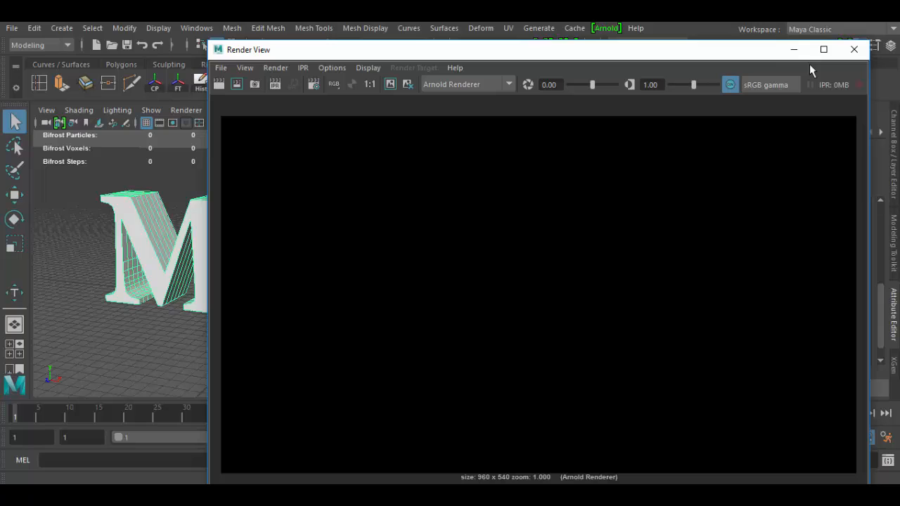
click(797, 51)
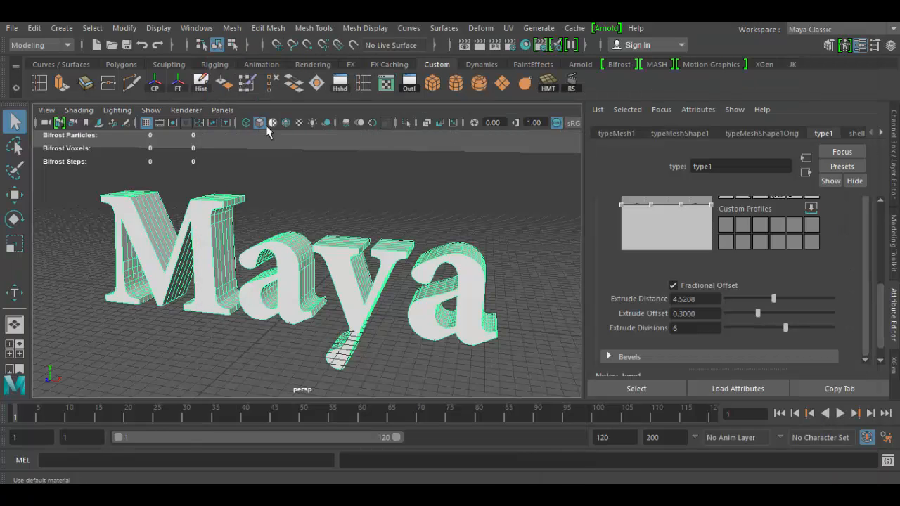
Create a directional light and move it straight up by about 9 cm.
click(63, 29)
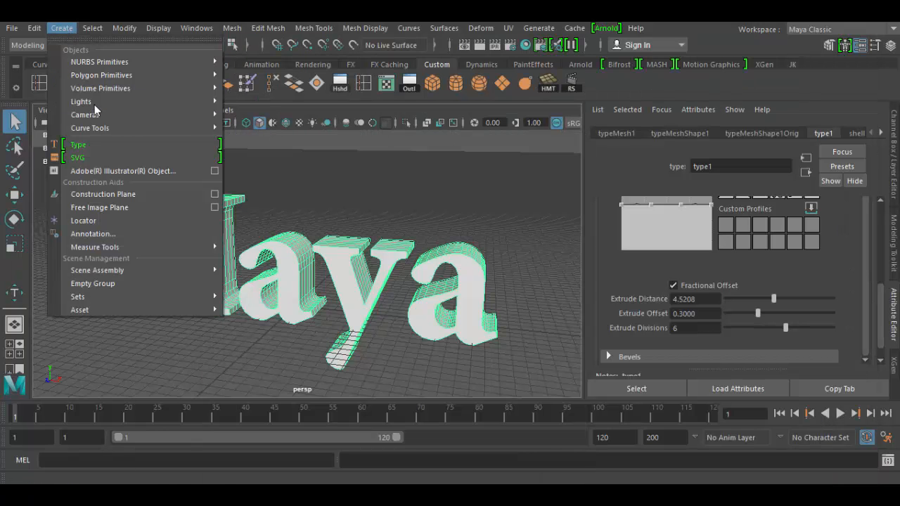
mouse_move(93, 101)
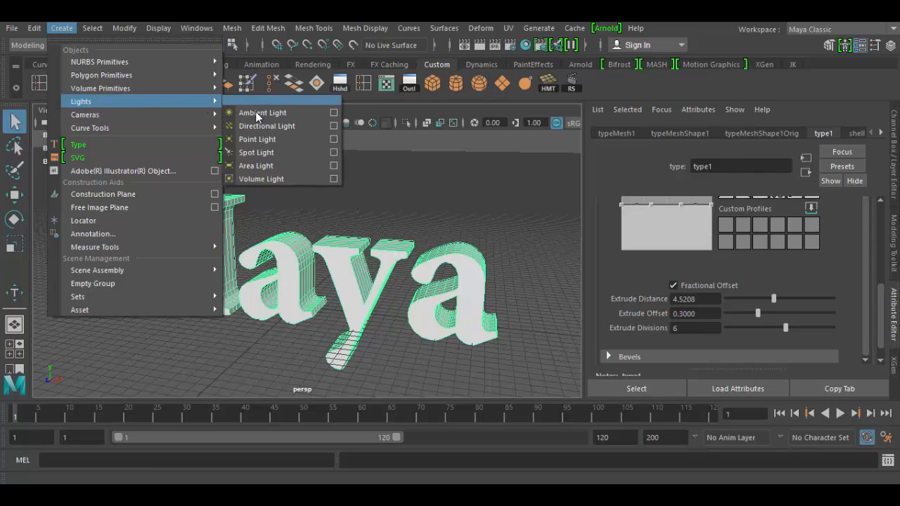
click(262, 127)
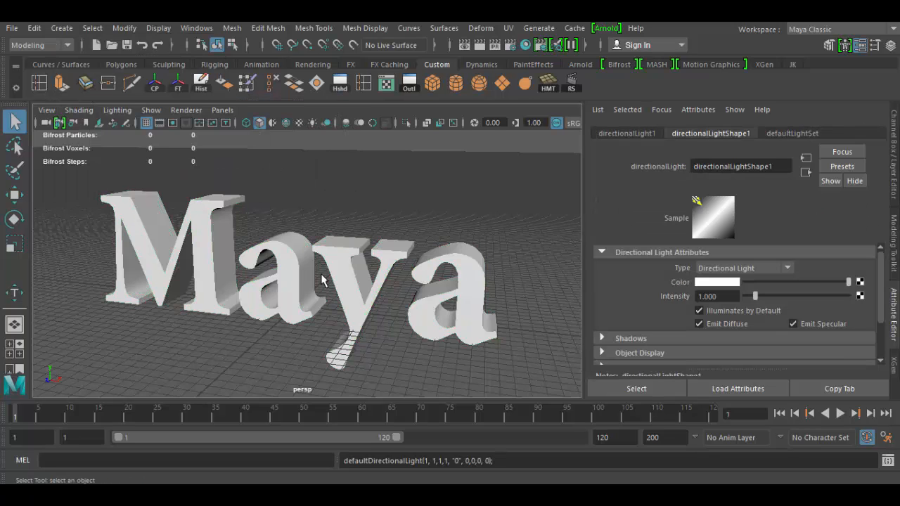
key(w)
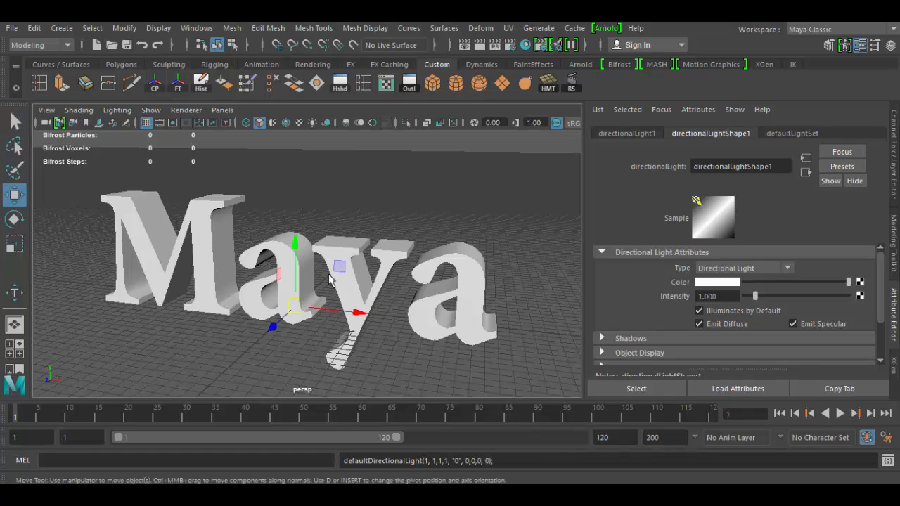
click(296, 244)
drag(296, 244, 297, 144)
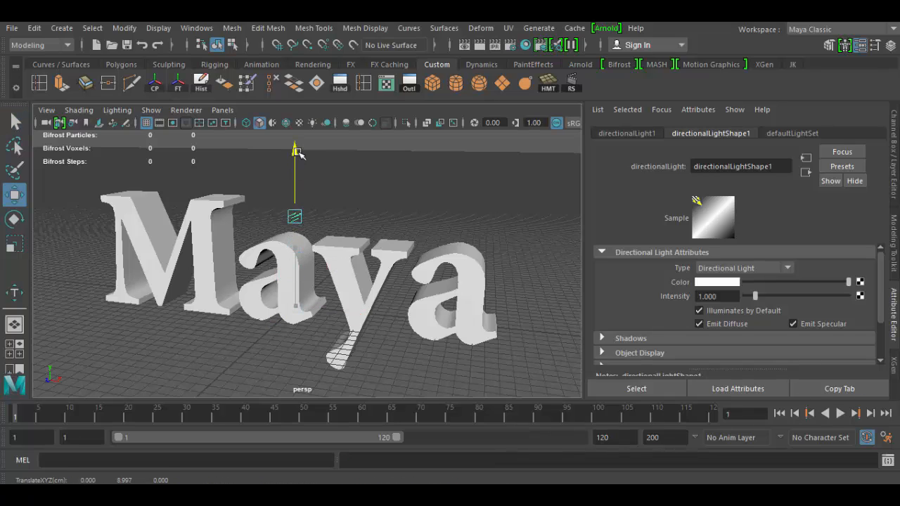
Scale the directional light up uniformly to about 5.1 and rotate it about -28° around X so it points downward.
key(r)
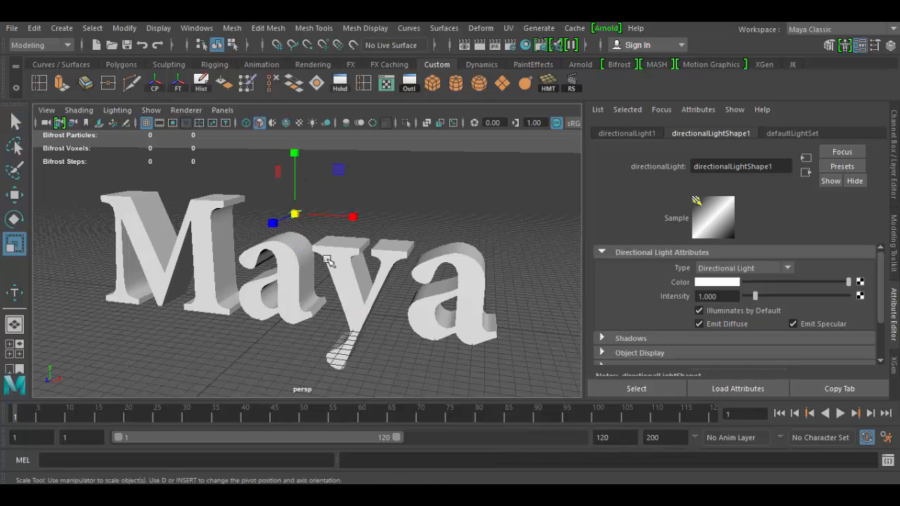
drag(295, 214, 345, 226)
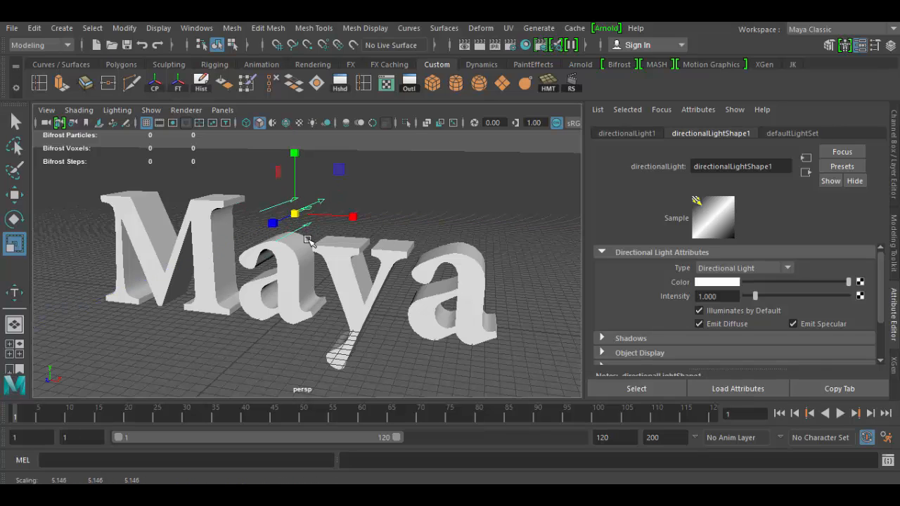
key(e)
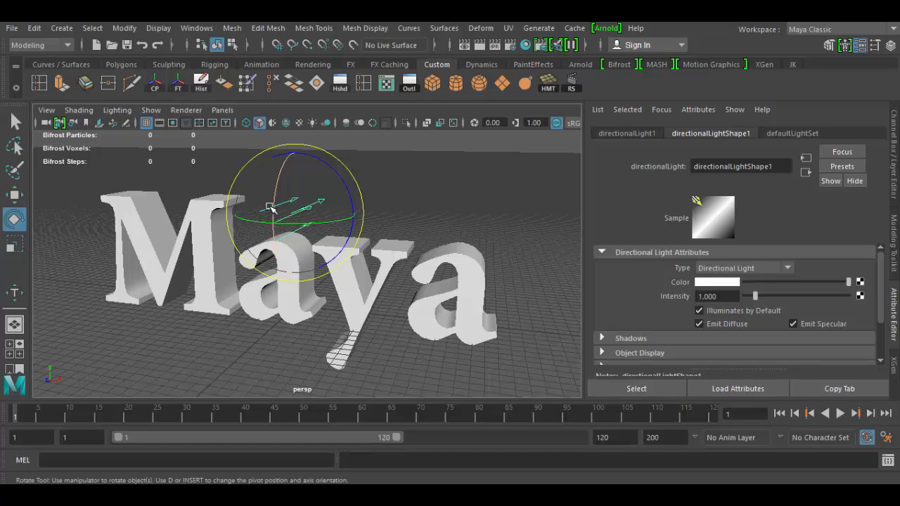
drag(272, 207, 278, 177)
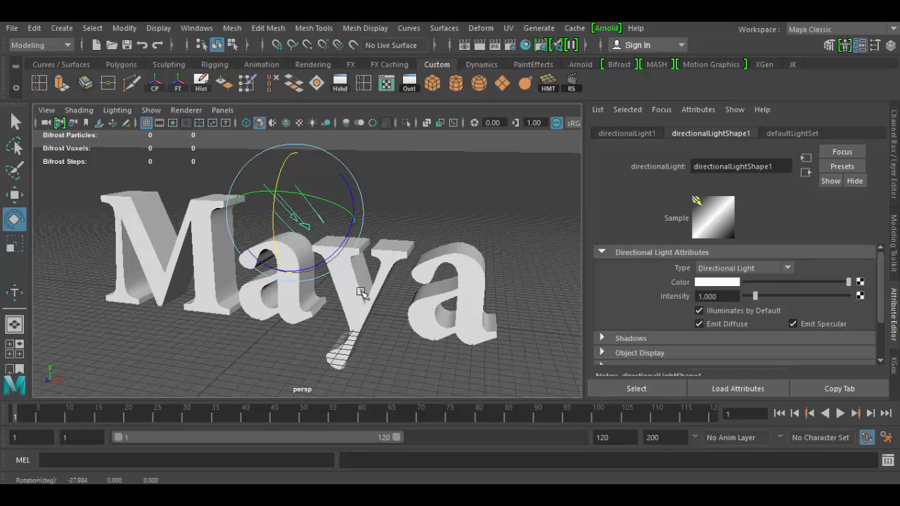
alt+drag(363, 296, 393, 283)
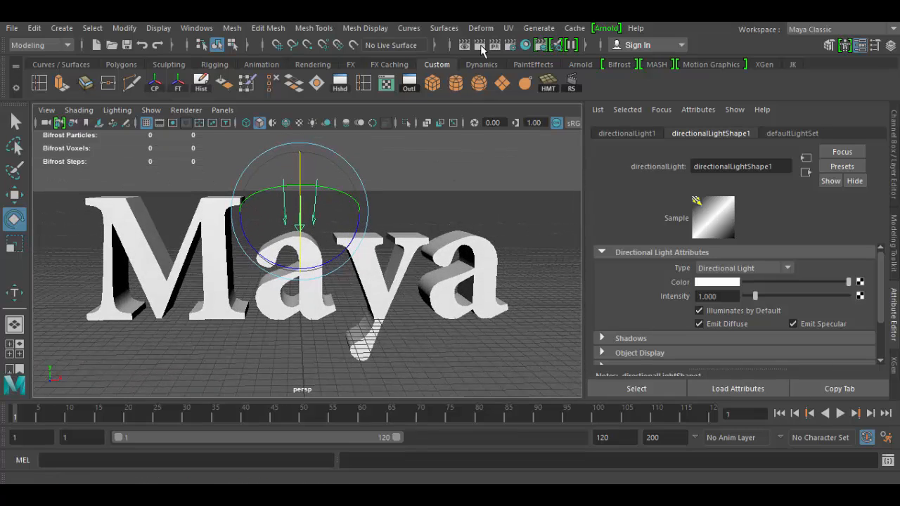
Render the lit text with Arnold, and render it again with the Maya Software renderer.
click(480, 46)
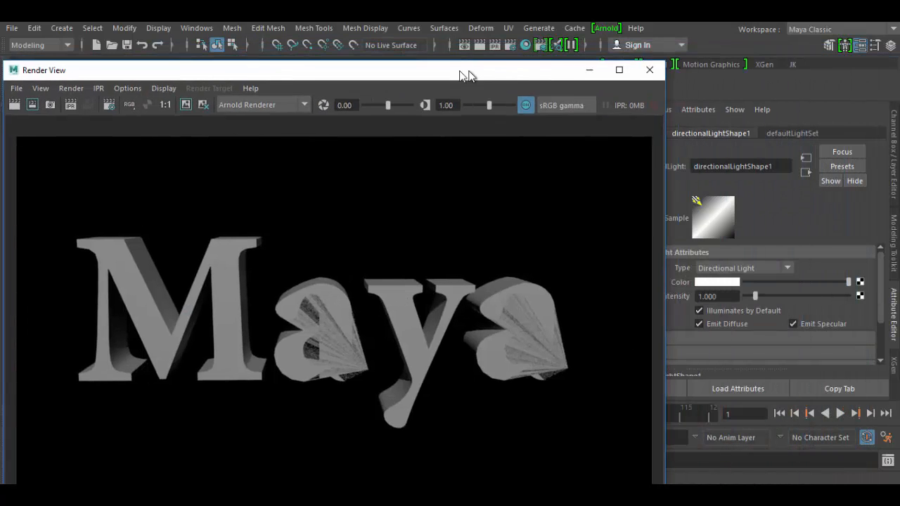
mouse_move(469, 71)
mouse_down()
mouse_move(454, 71)
mouse_move(478, 66)
mouse_up()
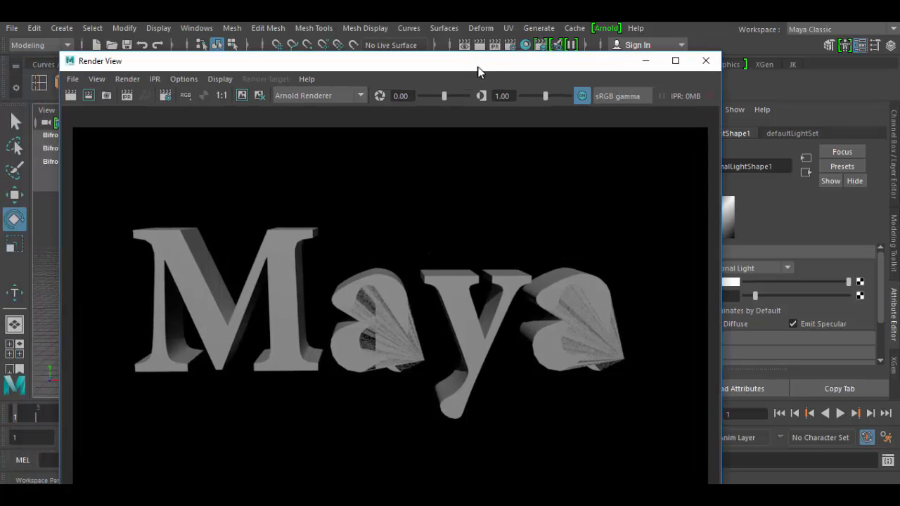
click(341, 101)
click(334, 110)
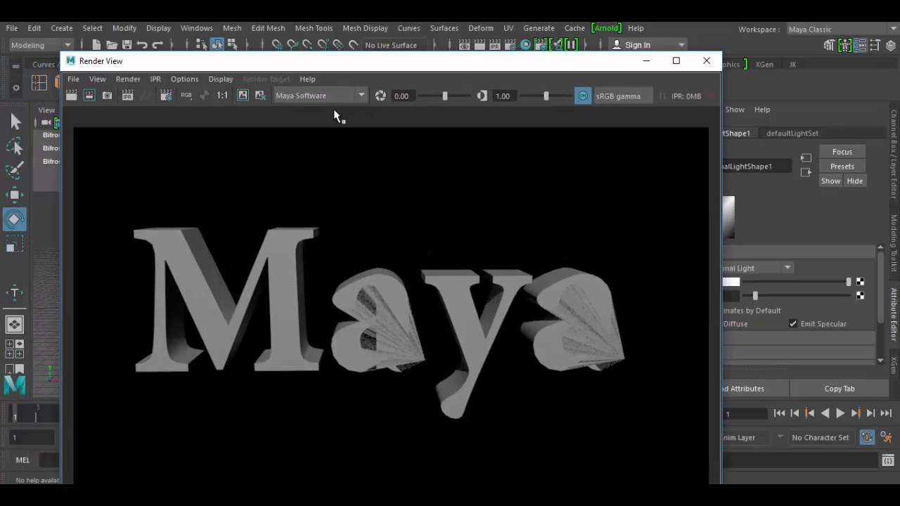
click(71, 95)
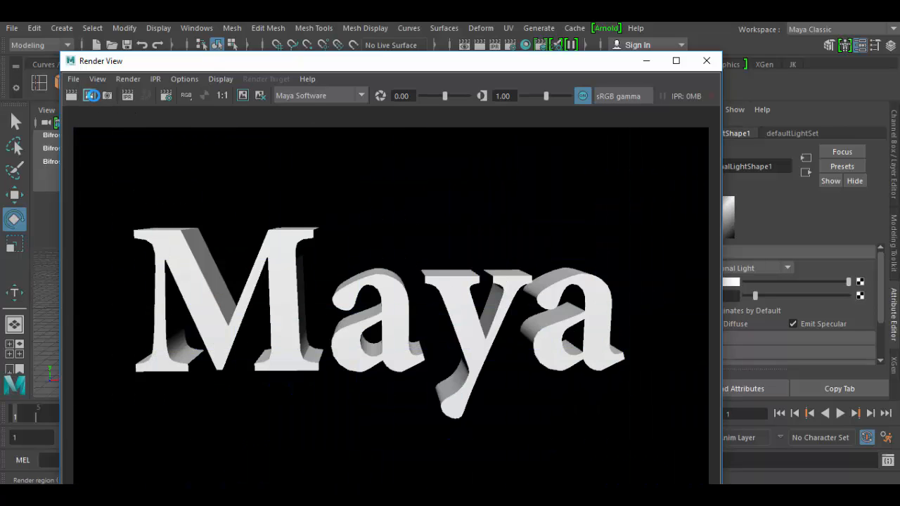
Switch the render view back to the Arnold Renderer, render the text again, and minimize the render view.
click(359, 97)
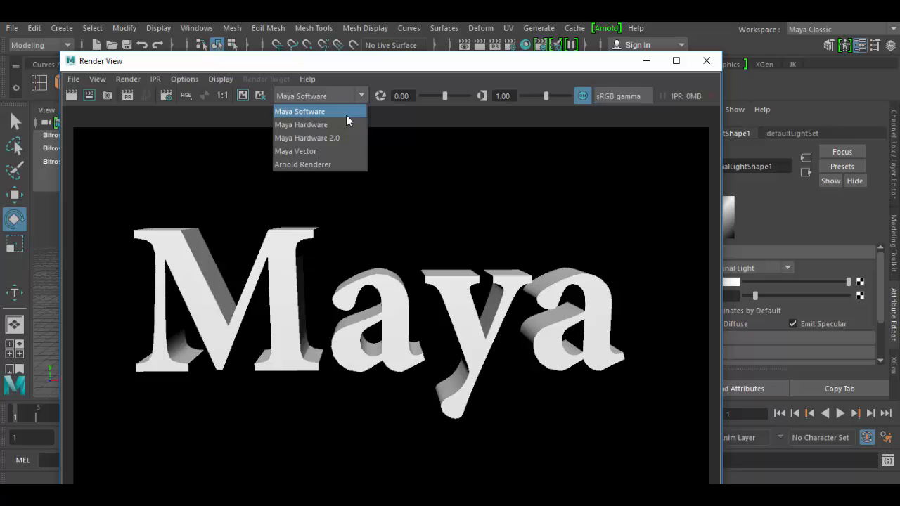
click(330, 164)
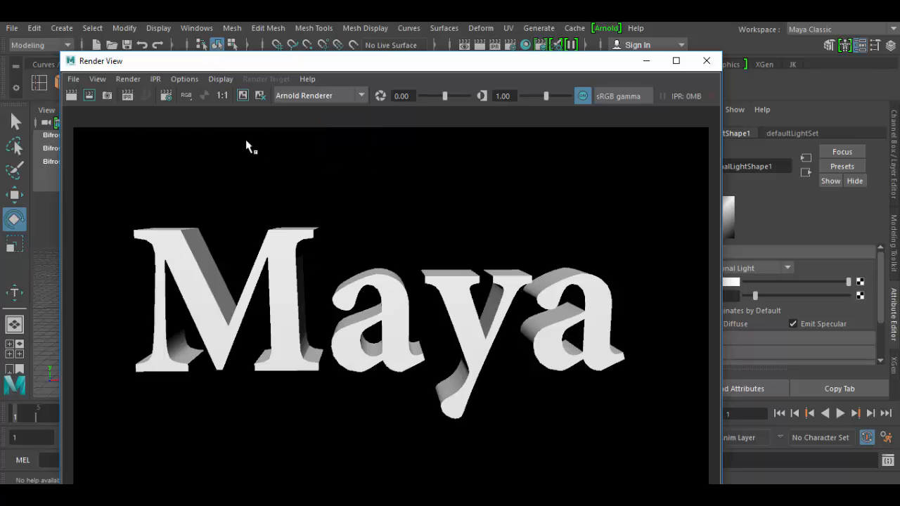
click(75, 98)
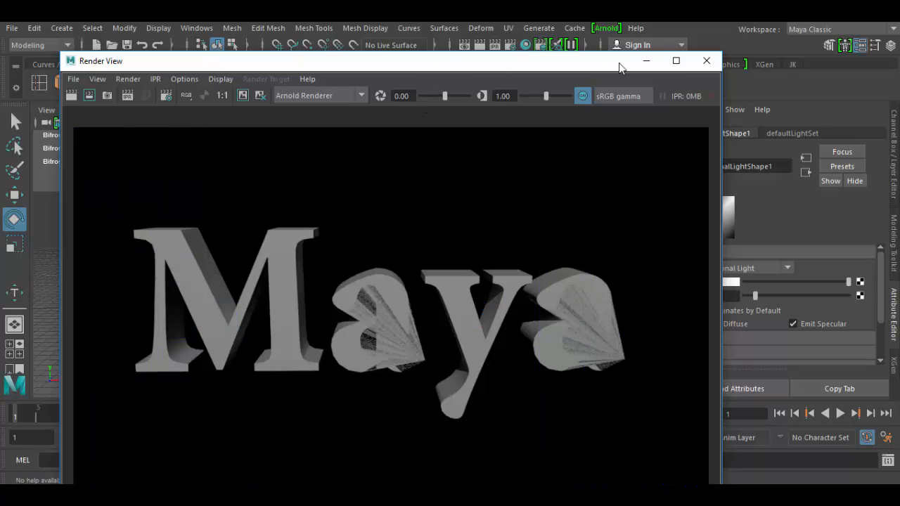
click(646, 62)
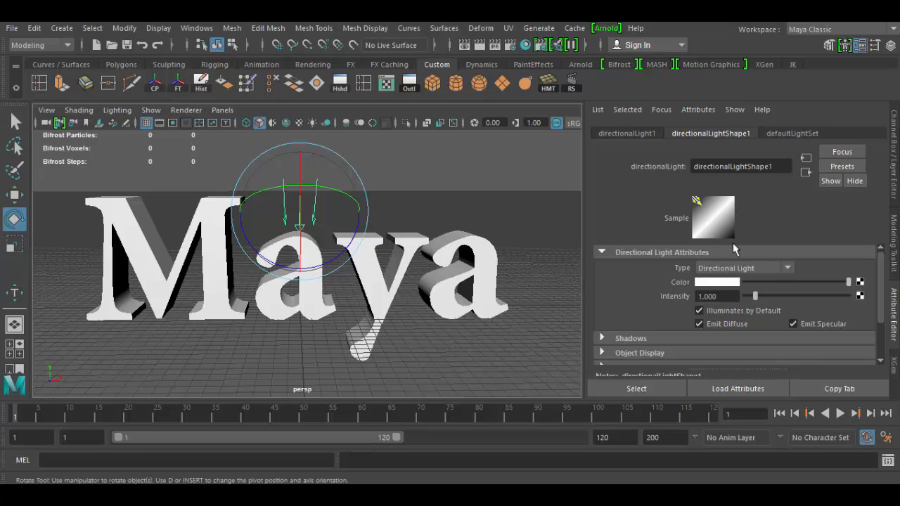
Select the "Maya" text and review its type attributes and geometry extrusion settings.
click(454, 255)
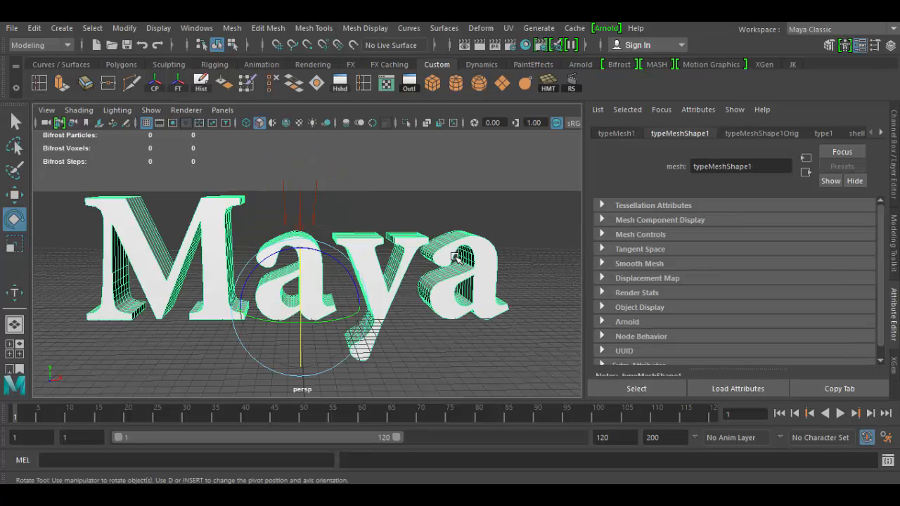
click(825, 133)
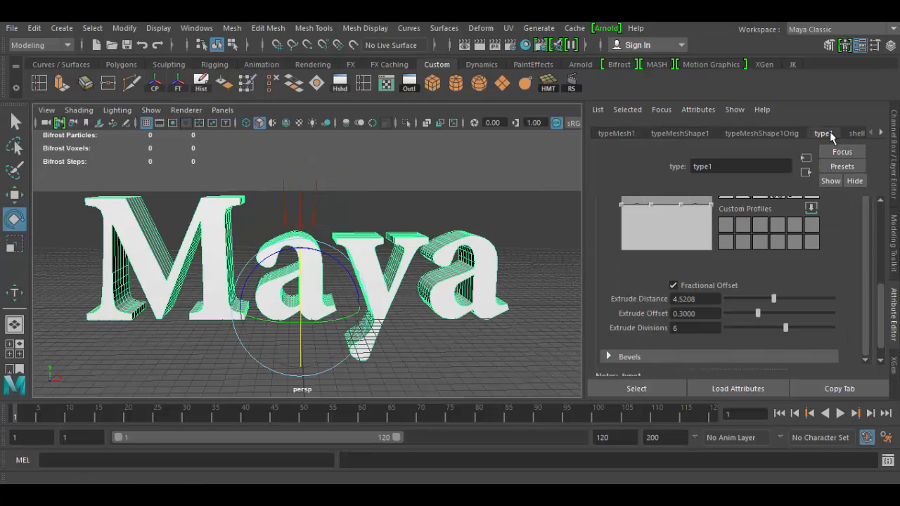
scroll(775, 274, up, 4)
scroll(763, 298, up, 1)
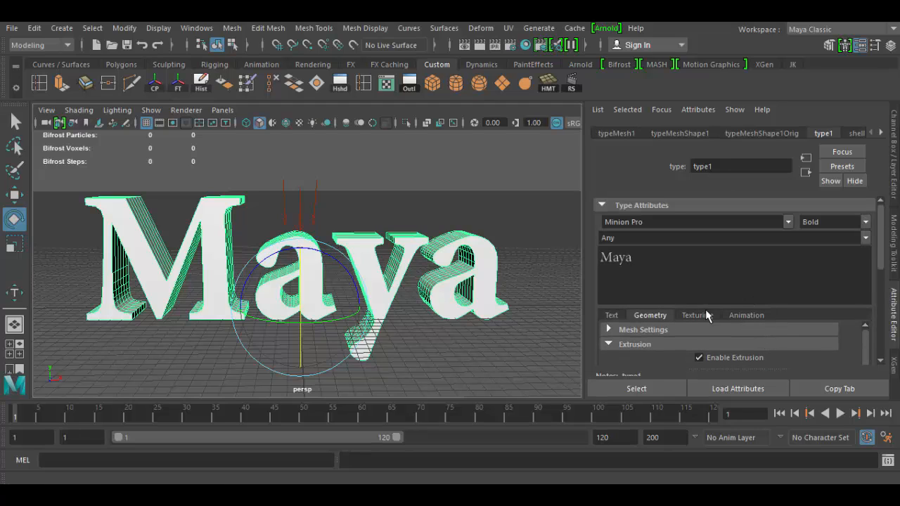
scroll(707, 317, down, 1)
scroll(661, 295, down, 1)
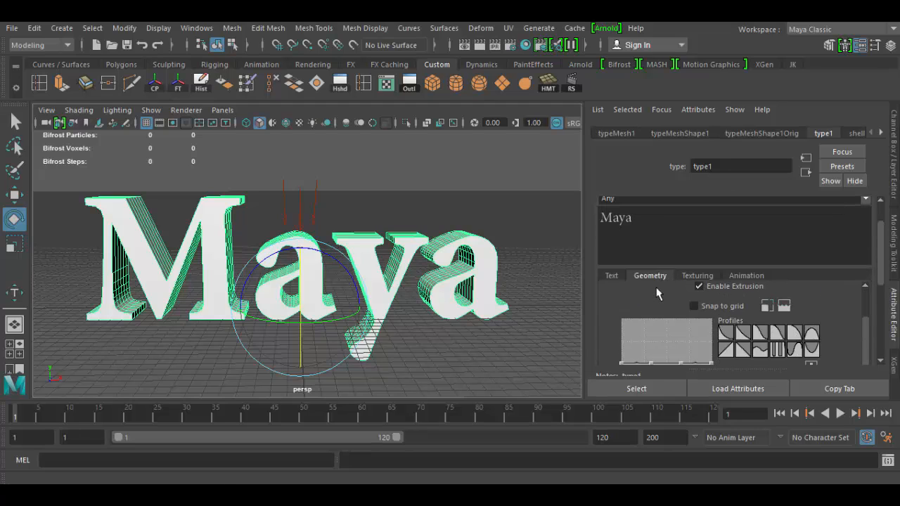
scroll(658, 294, up, 1)
scroll(738, 310, up, 1)
scroll(818, 325, down, 3)
scroll(837, 329, up, 3)
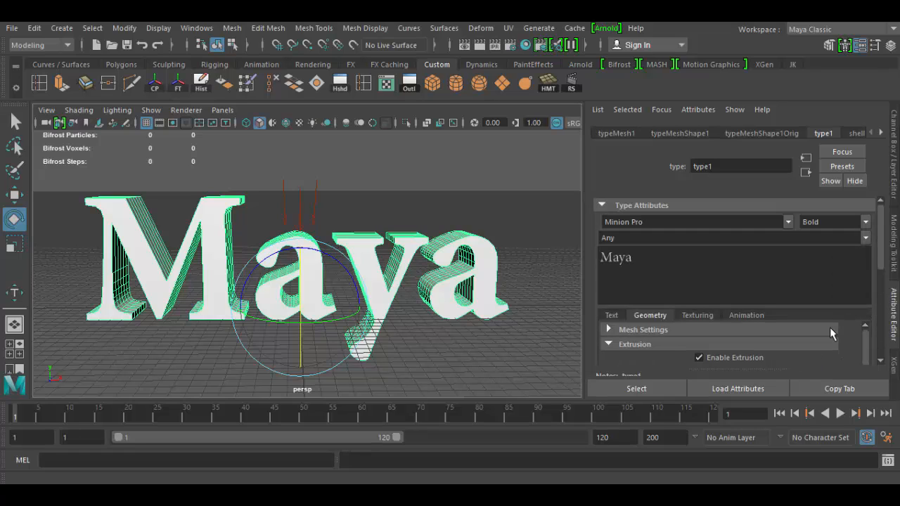
Expand the Mesh Settings of the "Maya" text and enable Deformable Type for its geometry.
click(609, 330)
scroll(783, 349, down, 1)
scroll(794, 352, down, 2)
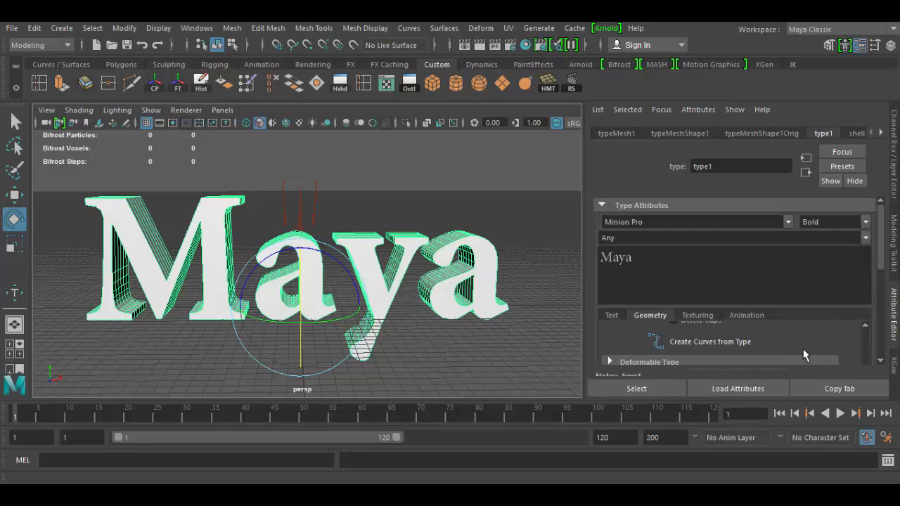
scroll(829, 350, down, 1)
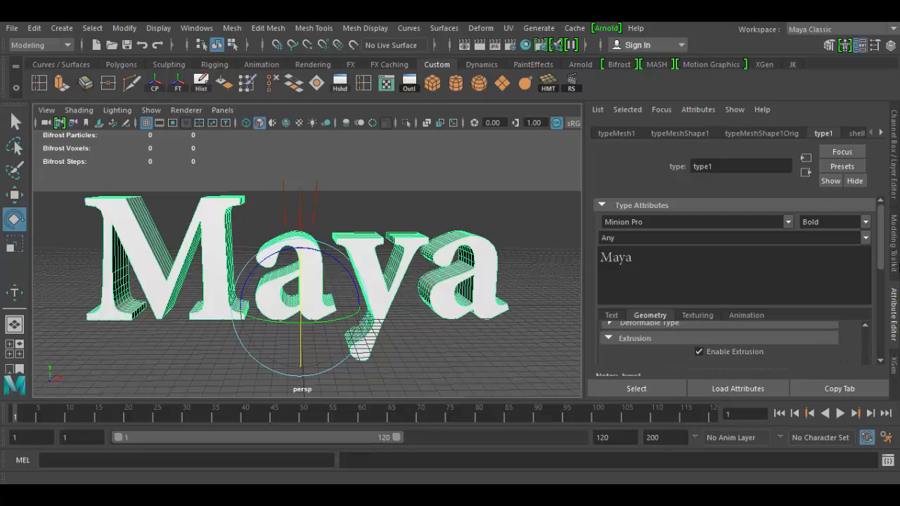
drag(879, 246, 878, 278)
scroll(746, 291, up, 1)
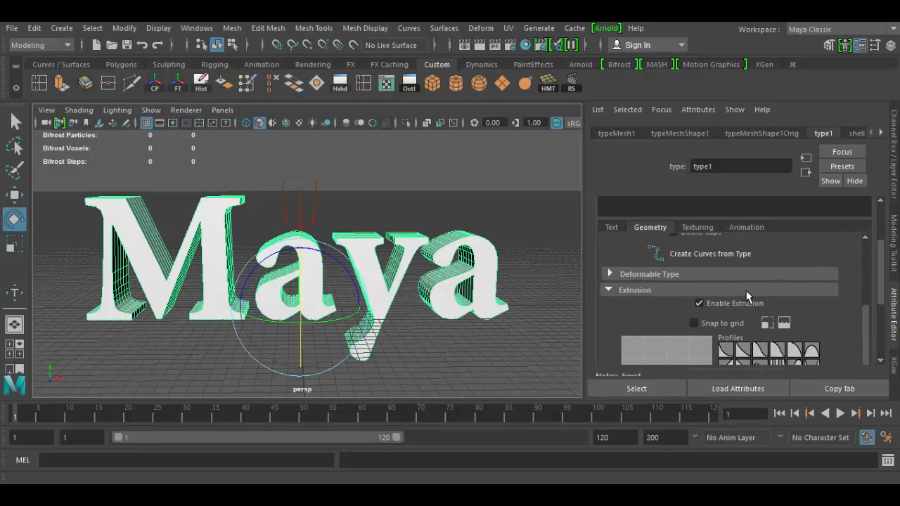
click(610, 274)
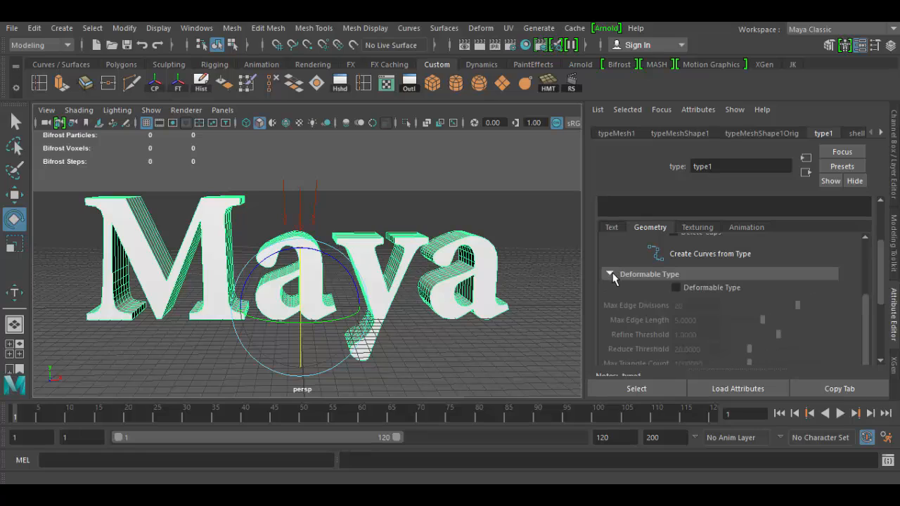
click(677, 287)
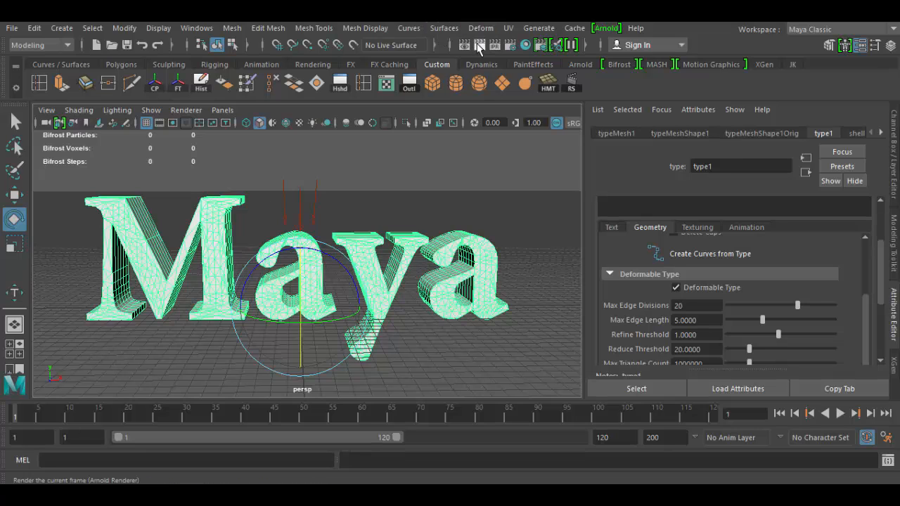
Render the deformable text with Arnold, inspect the letters up close, and minimize the render view.
click(479, 48)
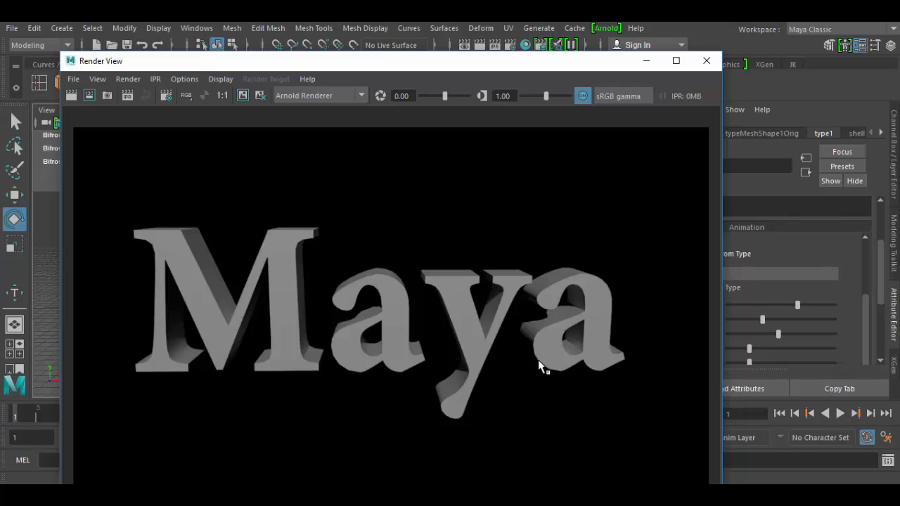
scroll(548, 367, up, 2)
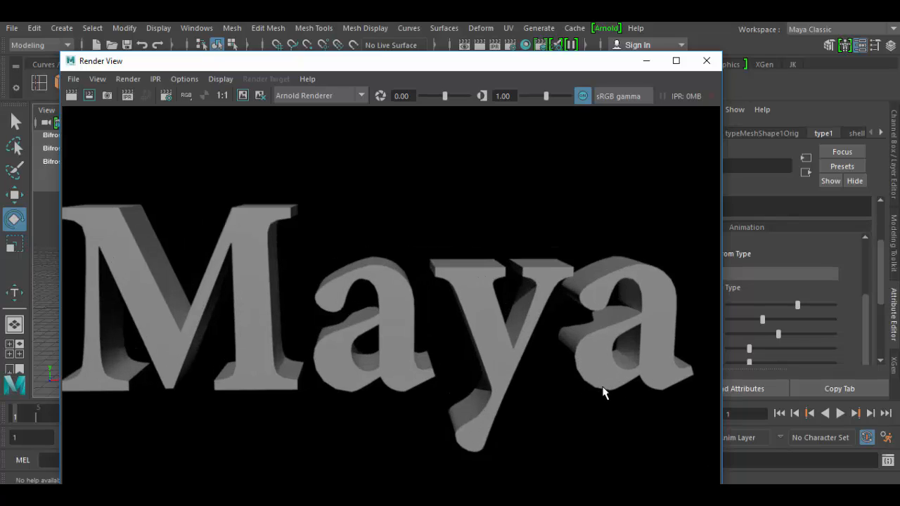
scroll(635, 372, down, 3)
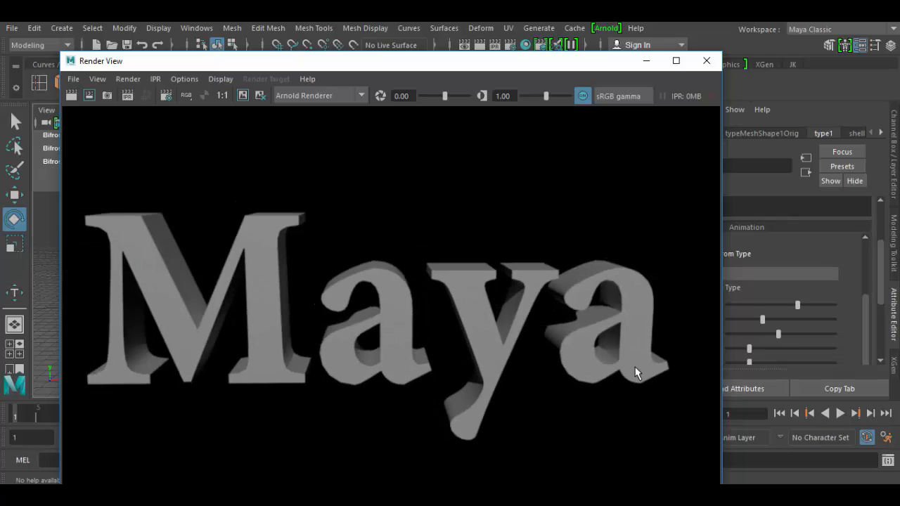
click(650, 66)
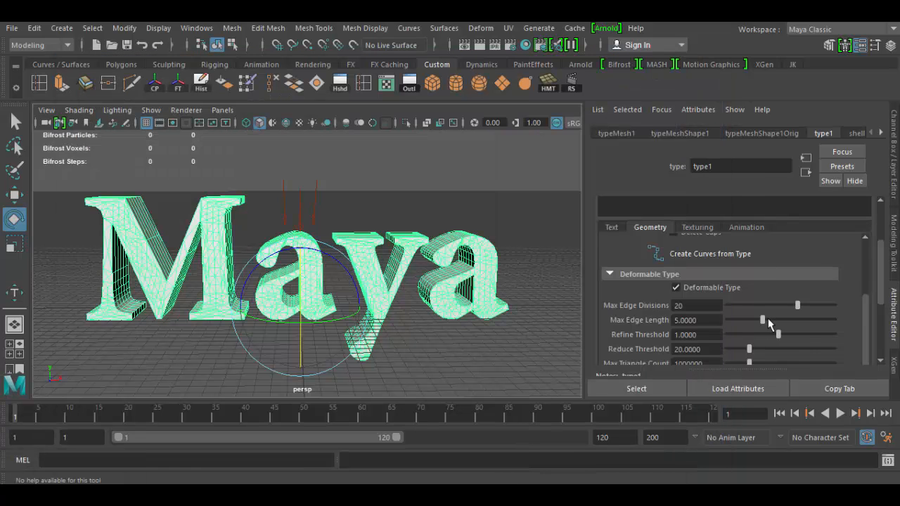
Set the text's Curve Resolution to 6, render it with Arnold again, and minimize the render view.
scroll(766, 318, down, 3)
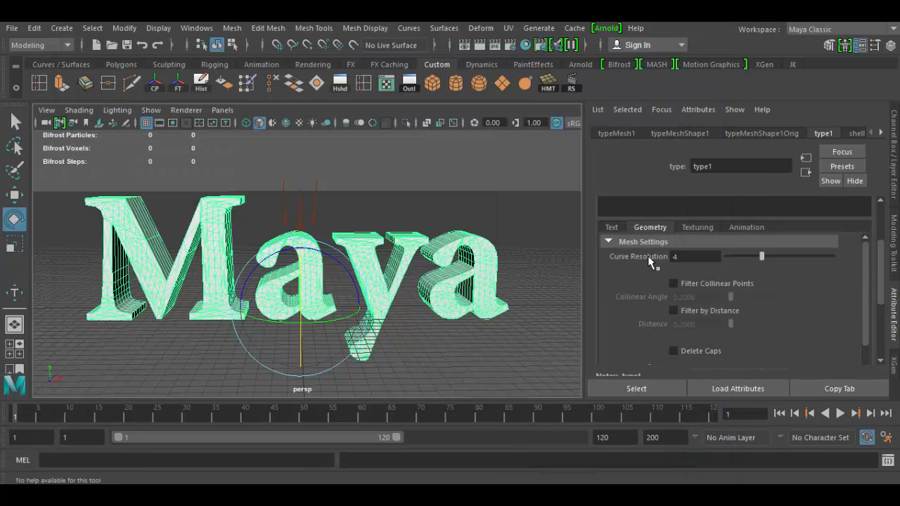
drag(762, 254, 788, 257)
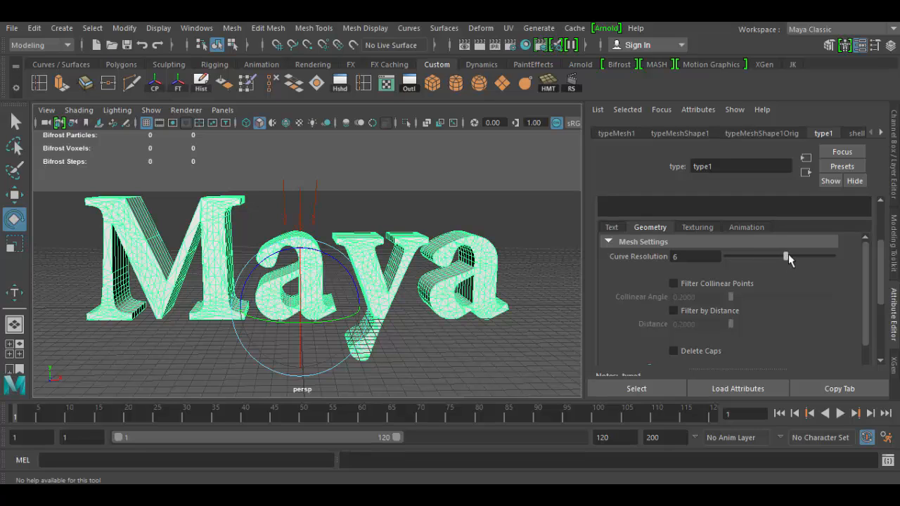
click(480, 47)
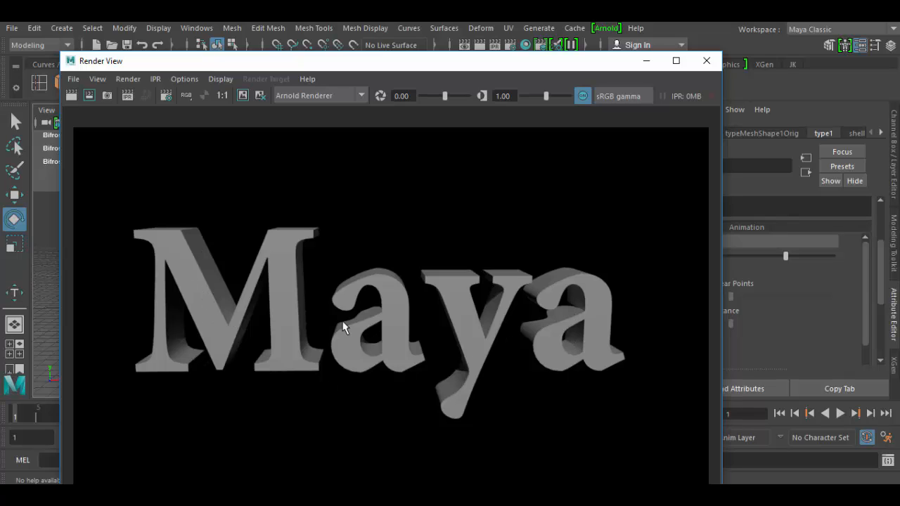
click(647, 62)
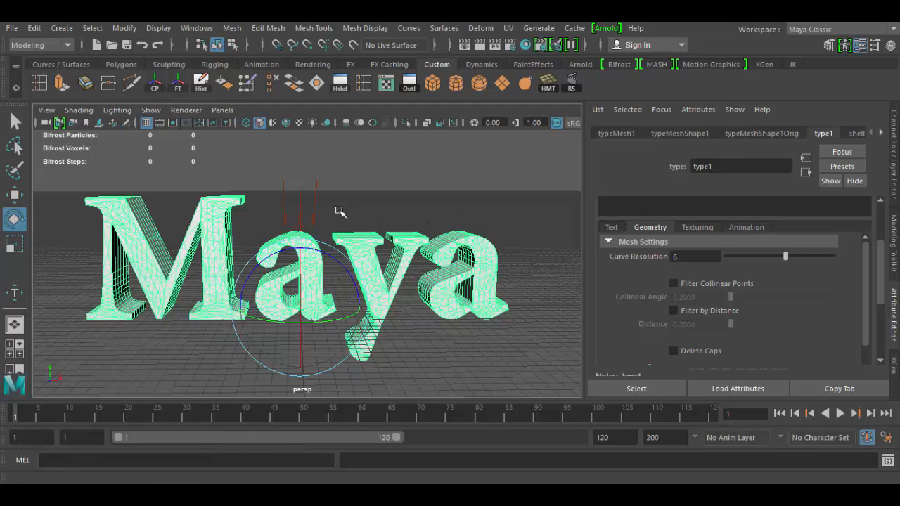
Set the directional light's raytrace shadow attributes to Light Angle 10, Shadow Rays 10 and Ray Depth Limit 10.
click(316, 202)
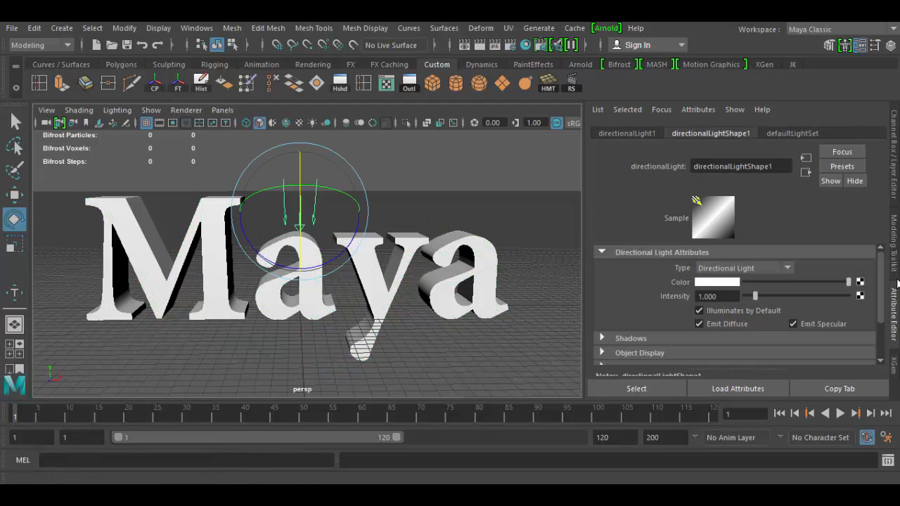
scroll(883, 309, down, 3)
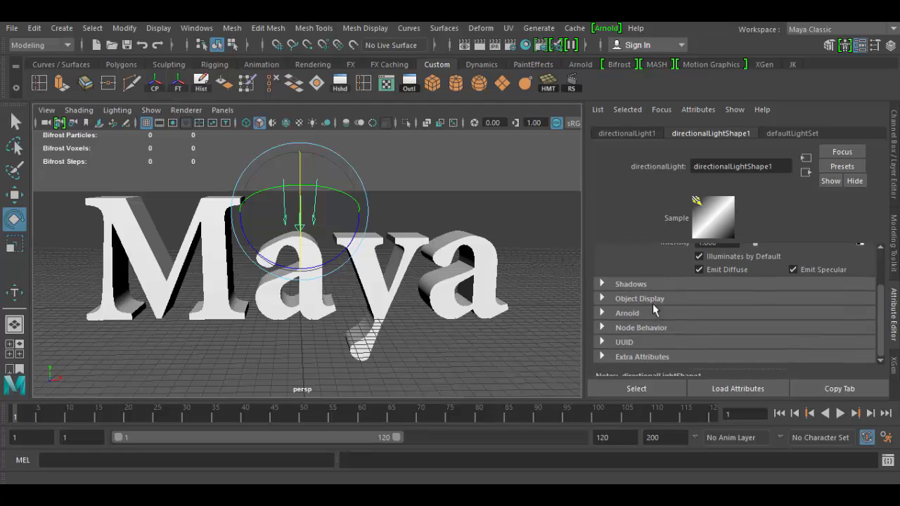
click(602, 284)
scroll(783, 327, down, 10)
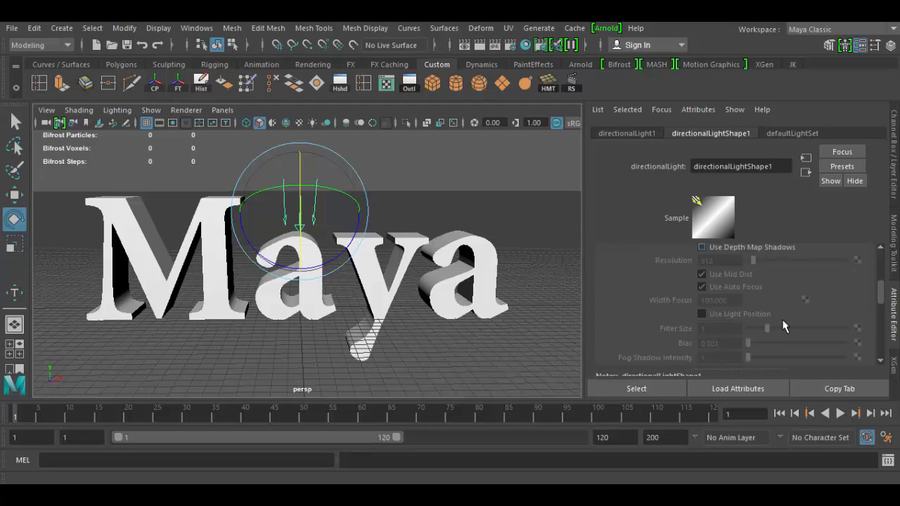
scroll(783, 326, down, 5)
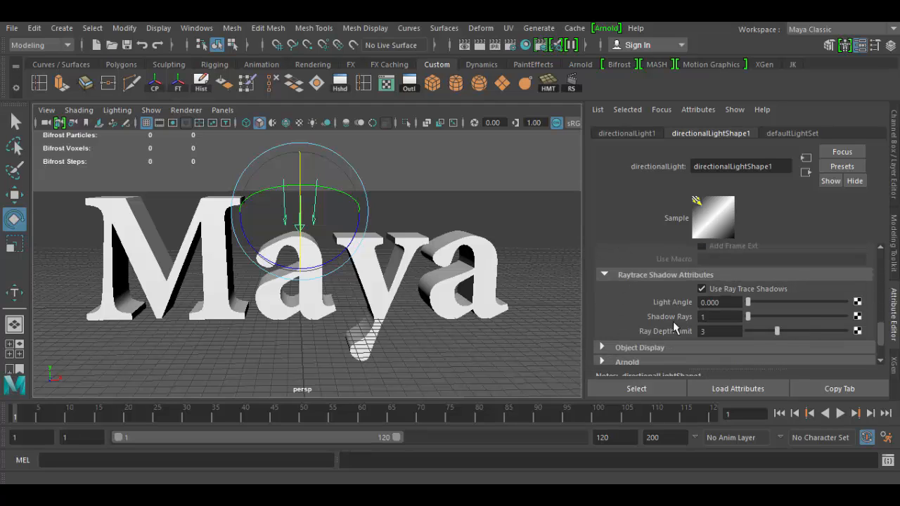
click(734, 304)
text(10)
click(714, 314)
text(10)
click(707, 333)
key(Tab)
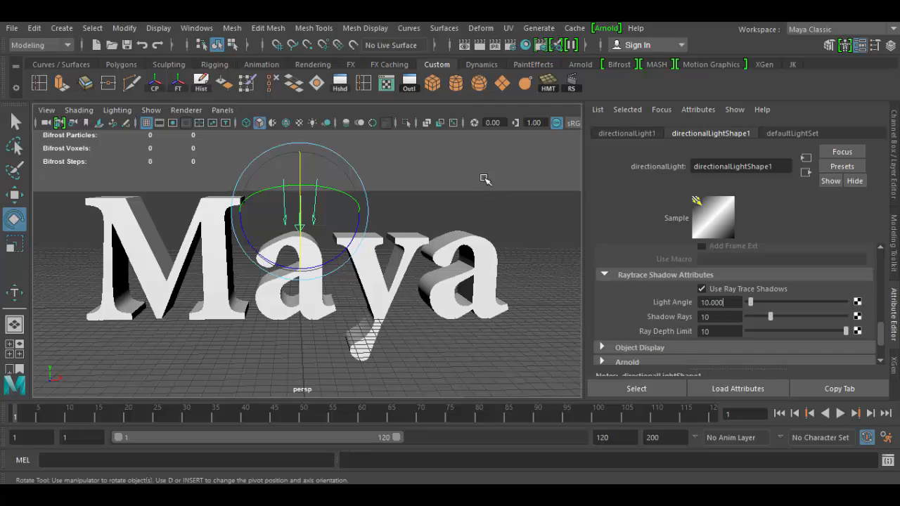
Render the text with the adjusted raytrace shadows in Arnold, and minimize the render view.
click(480, 46)
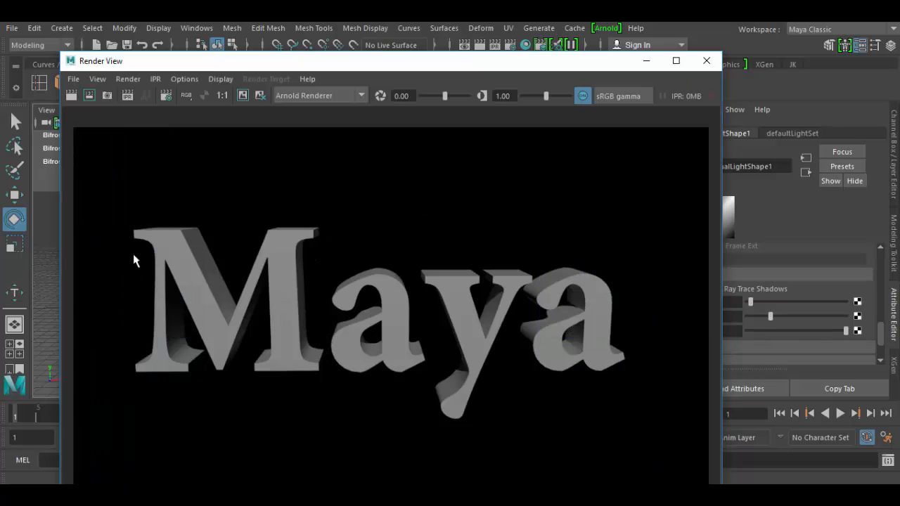
drag(167, 60, 188, 72)
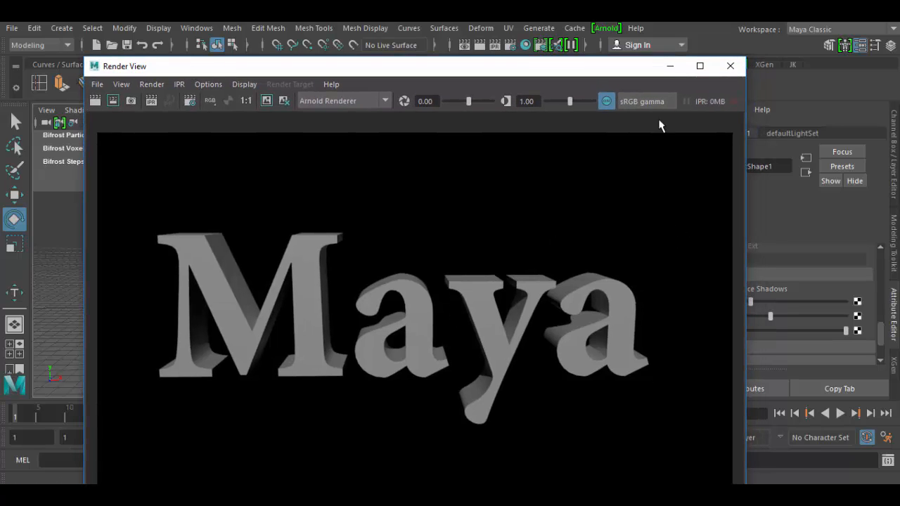
click(670, 65)
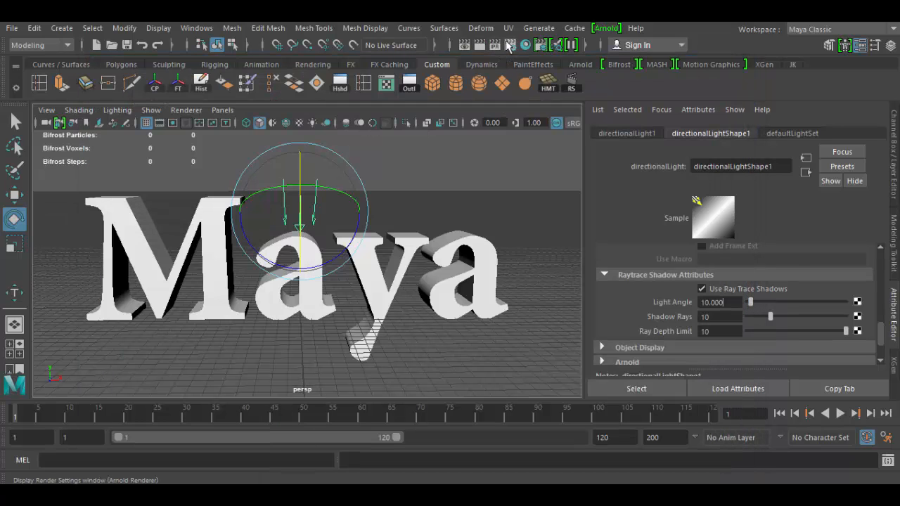
Raise the Initial Sampling Level in the Arnold system render settings, and review the renderer's sampling settings.
click(511, 47)
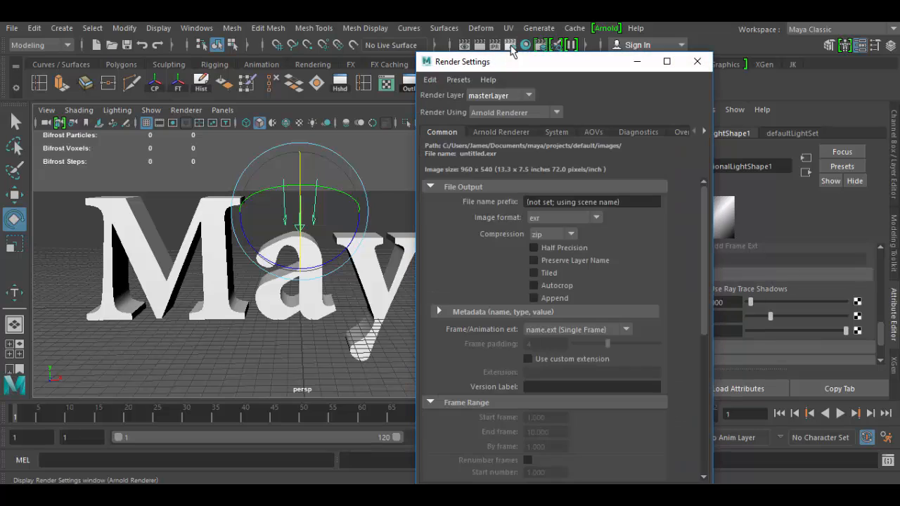
drag(529, 67, 487, 46)
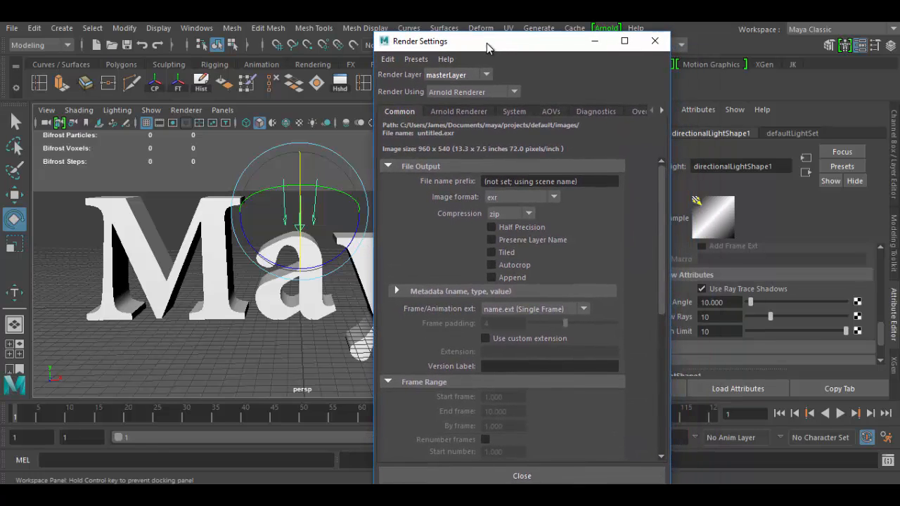
click(517, 115)
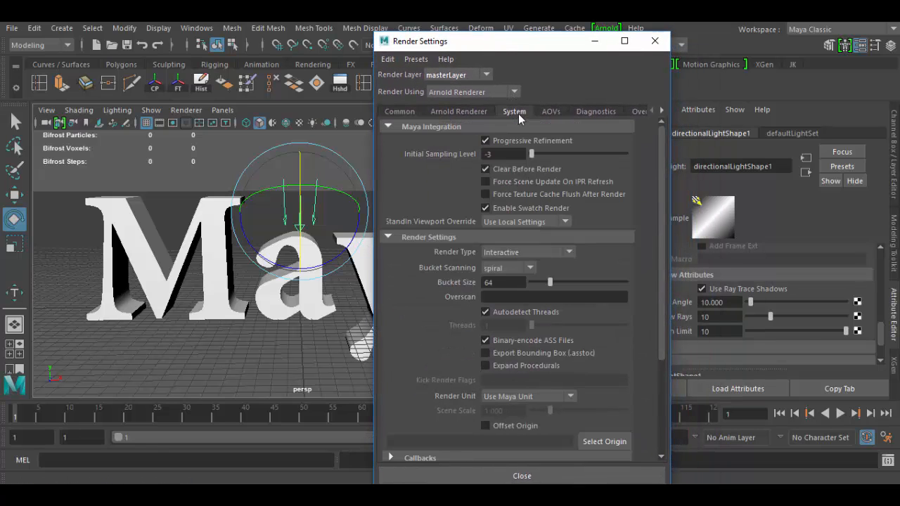
drag(535, 155, 578, 154)
click(400, 111)
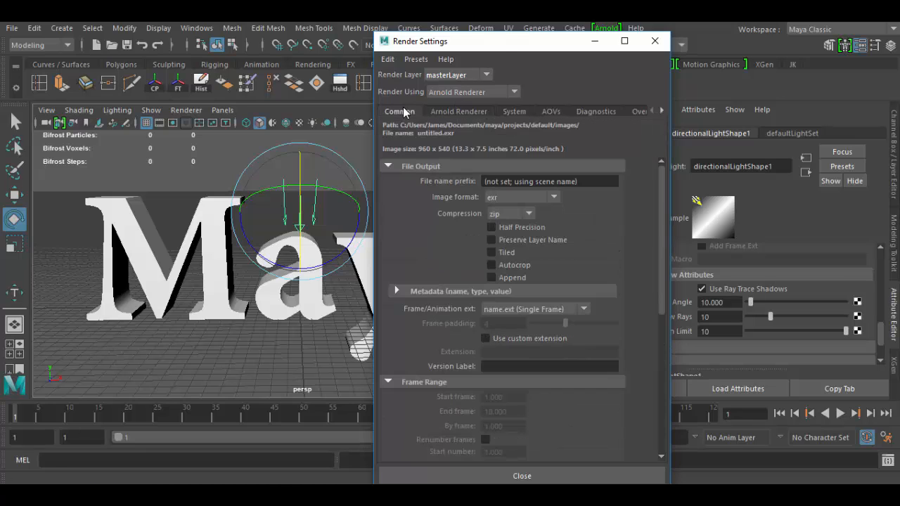
click(450, 112)
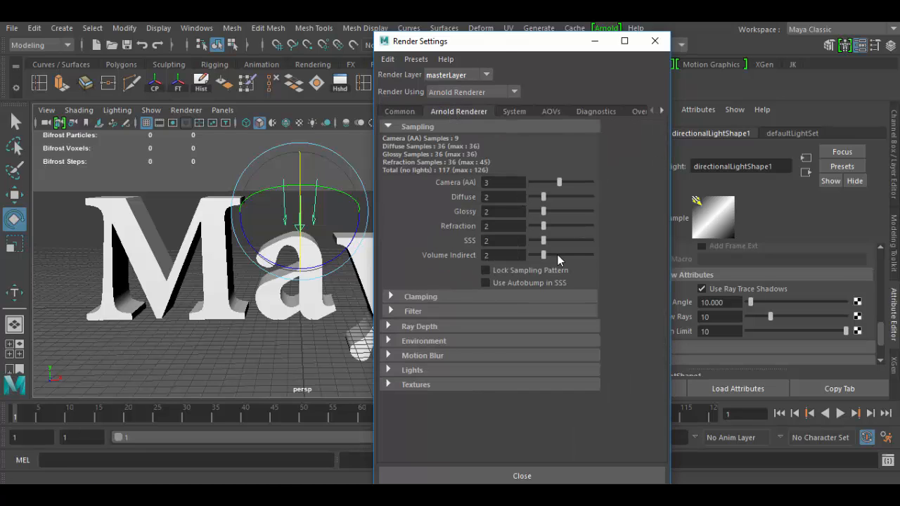
Set the render image size preset to 2k_Square and minimize the render settings.
click(407, 111)
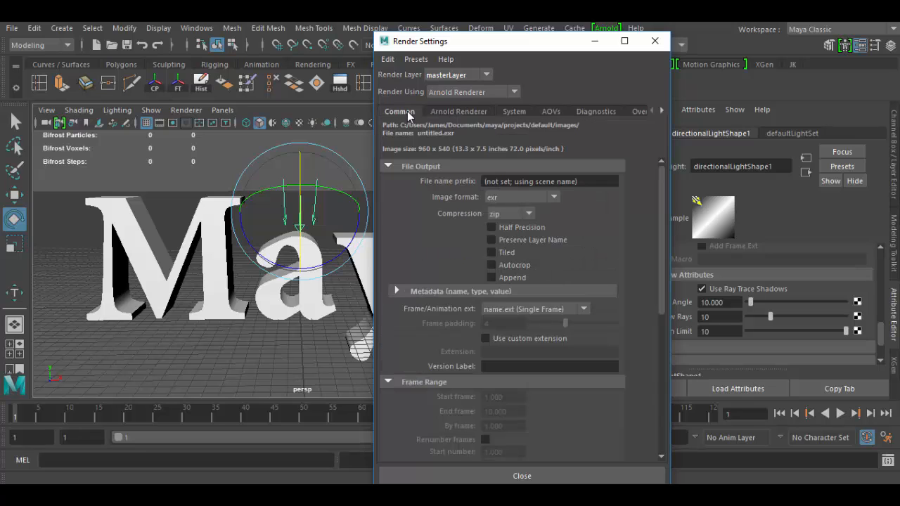
scroll(598, 328, down, 6)
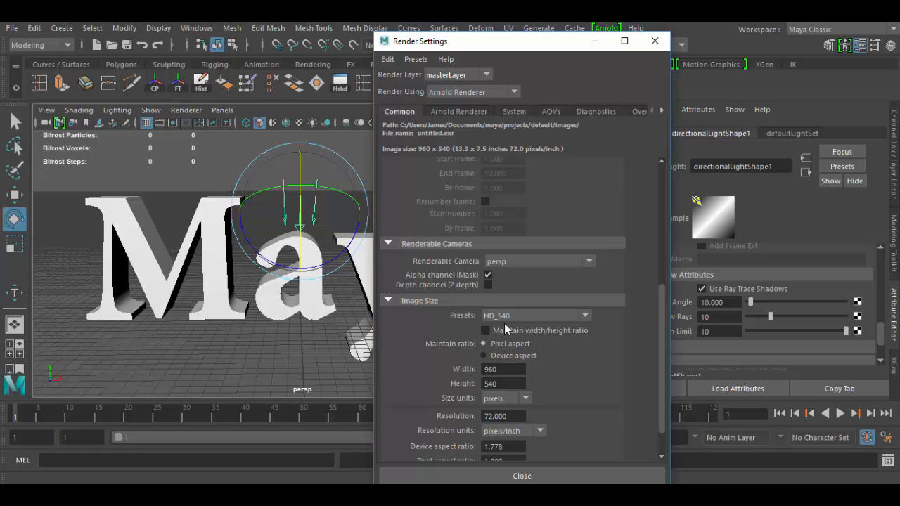
click(585, 315)
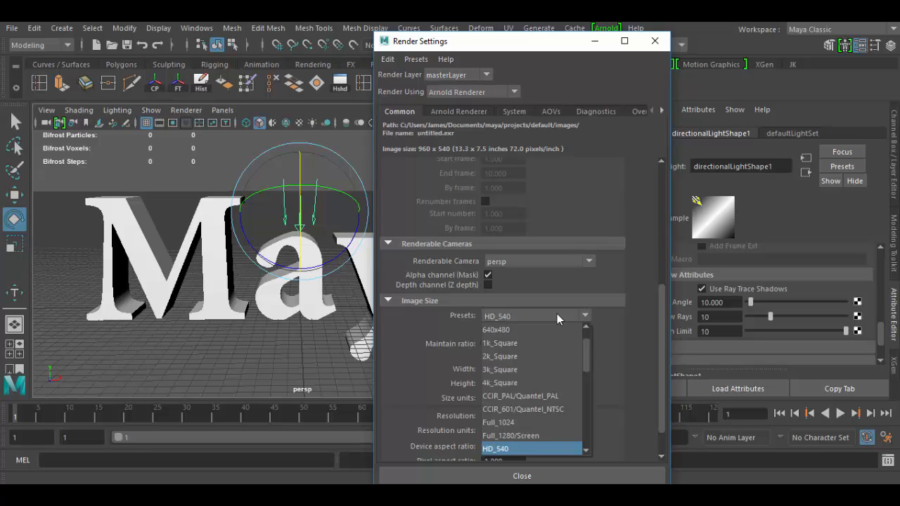
click(530, 359)
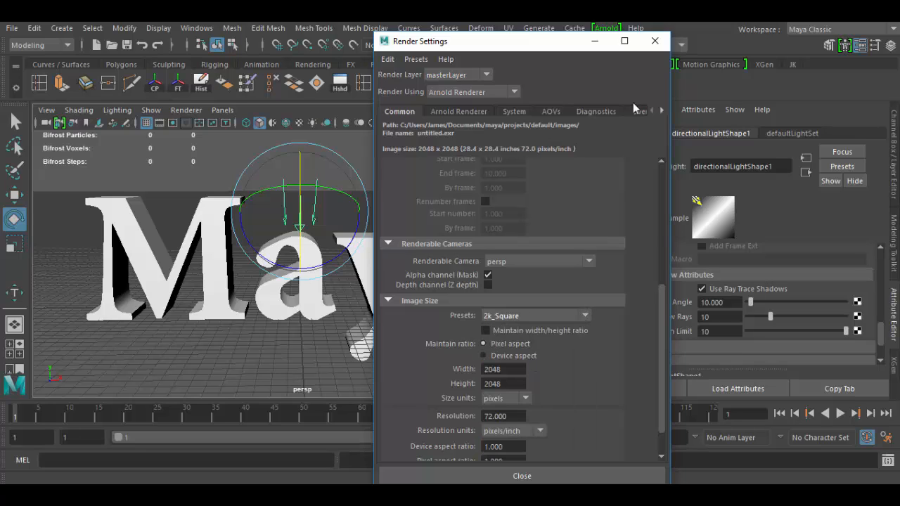
click(595, 41)
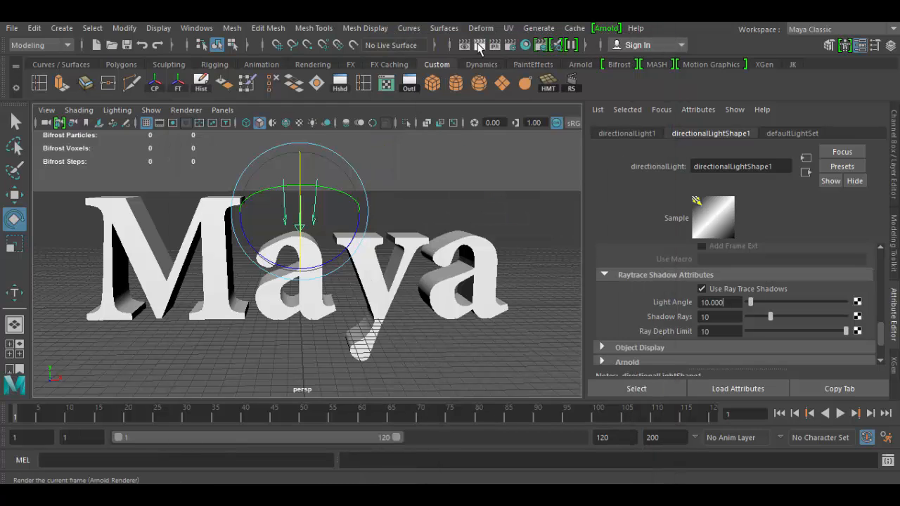
Render the text with Arnold at the 2k_Square size, inspect it, and move the render view off the scene.
click(480, 45)
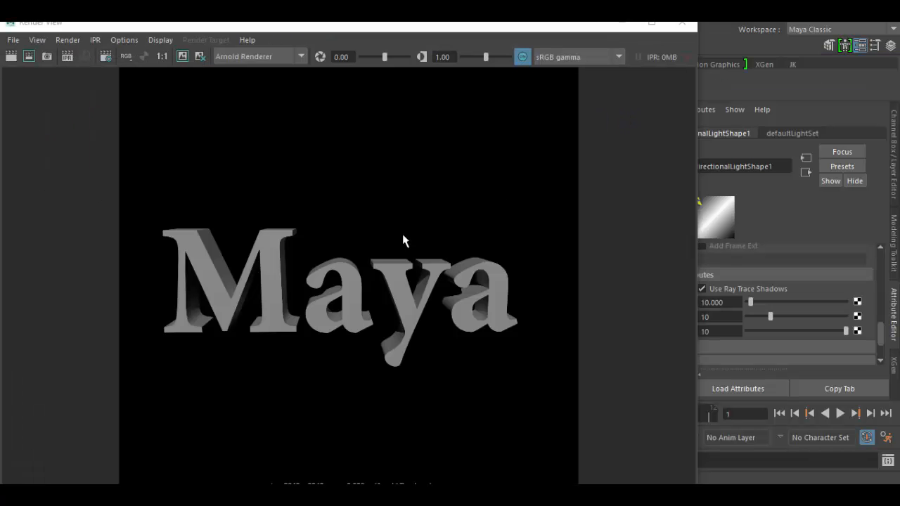
scroll(403, 235, up, 2)
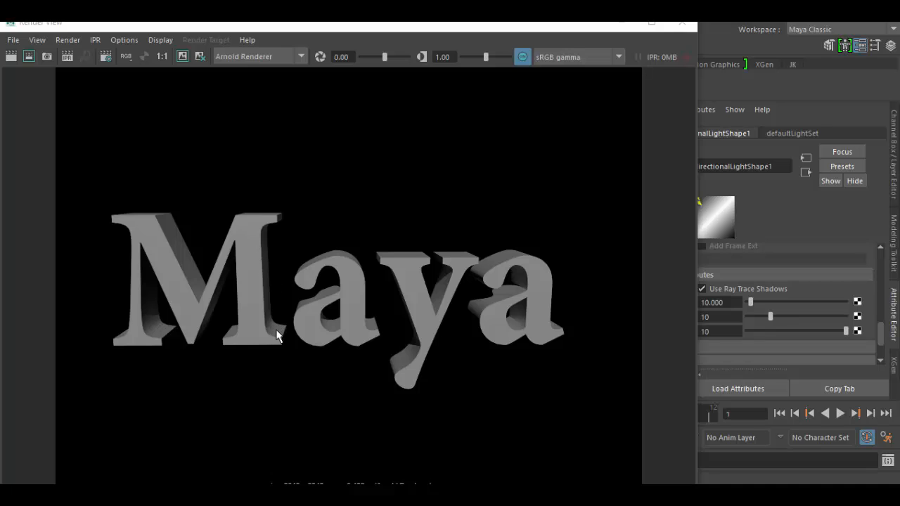
drag(479, 28, 413, 391)
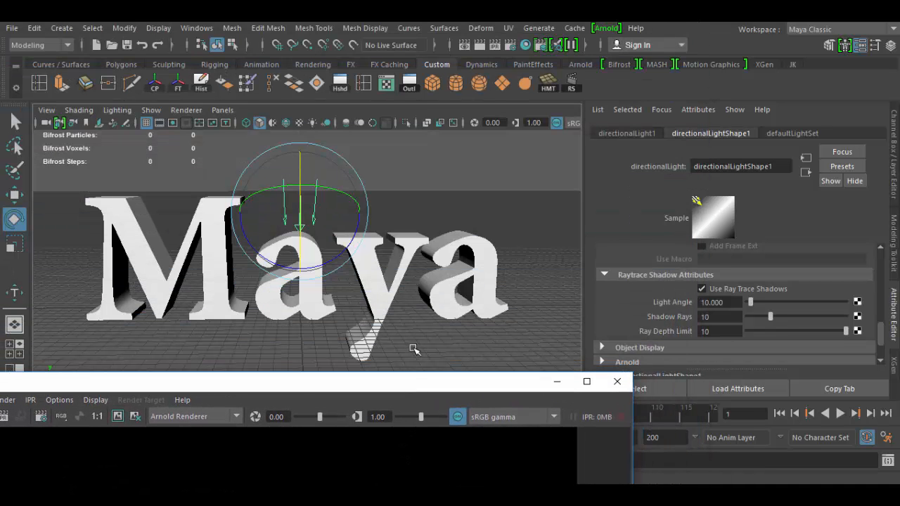
scroll(848, 322, up, 5)
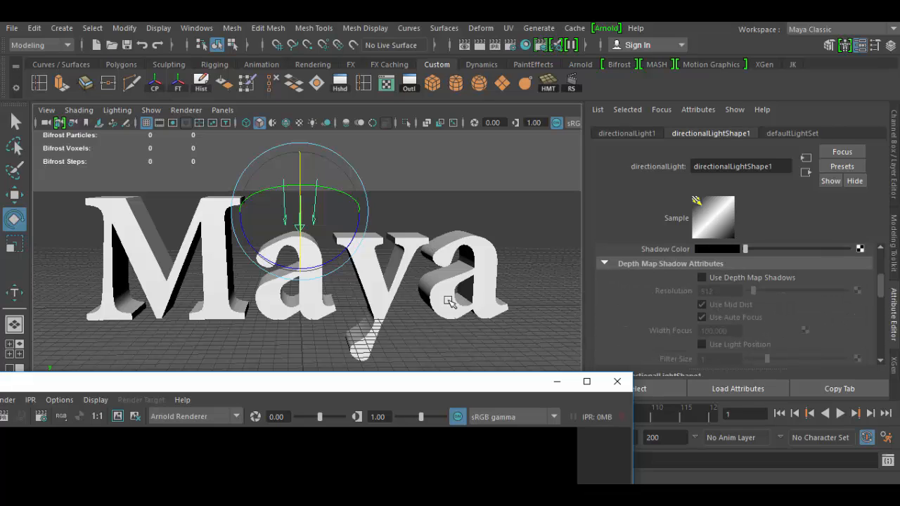
Enable the outer bevel in the geometry settings of the "Maya" text.
click(443, 243)
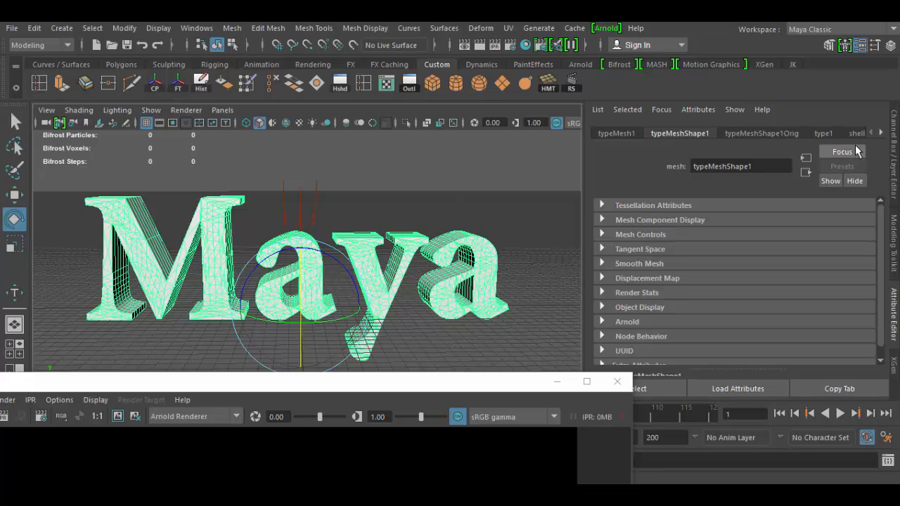
click(824, 134)
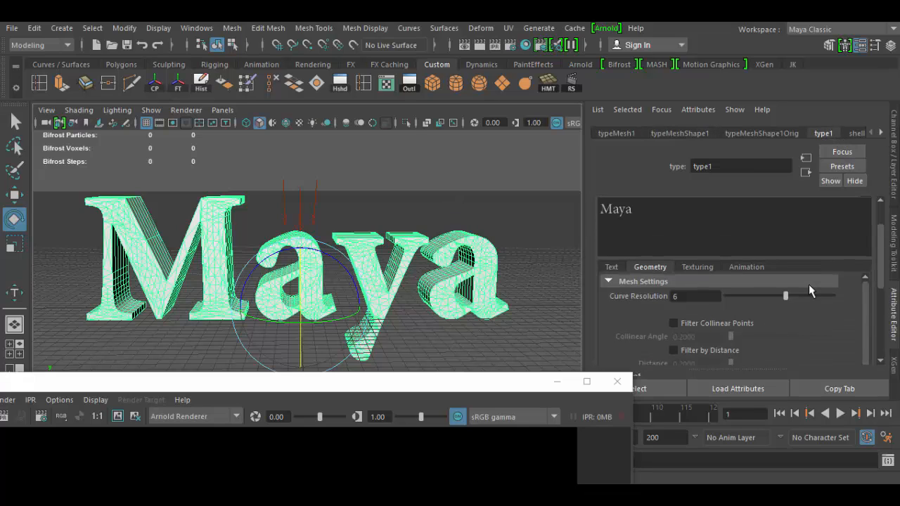
scroll(712, 314, down, 2)
scroll(731, 320, down, 4)
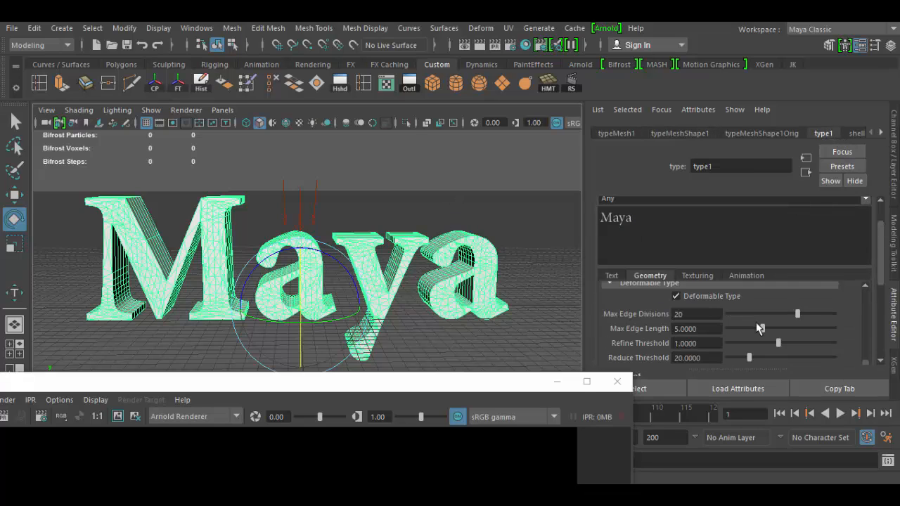
scroll(762, 327, down, 6)
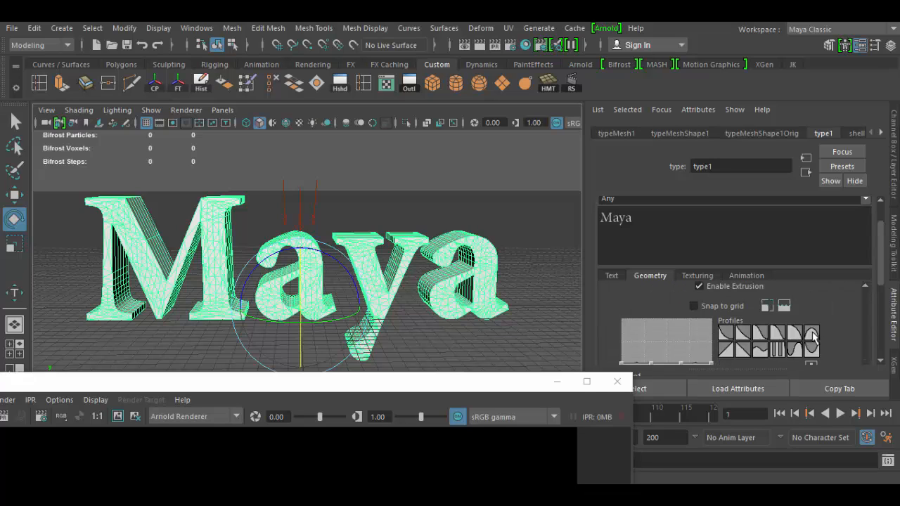
scroll(840, 325, down, 5)
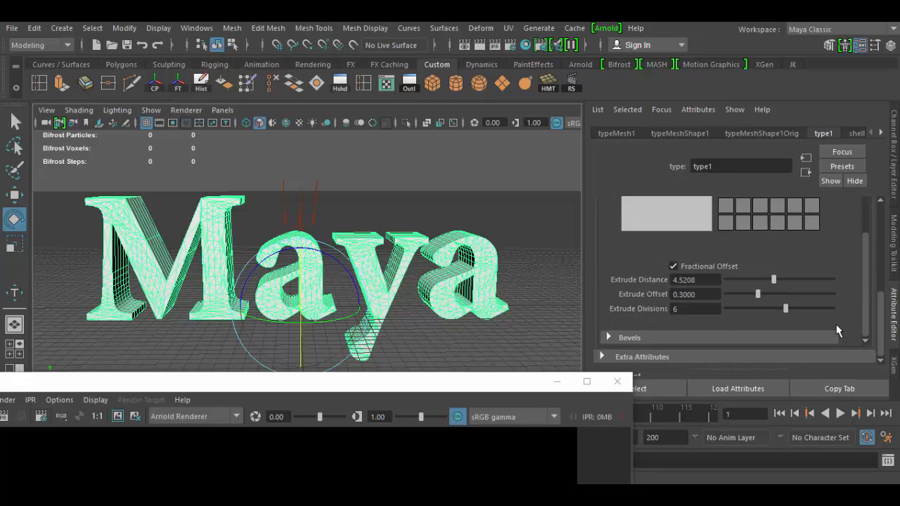
click(608, 338)
scroll(809, 320, down, 1)
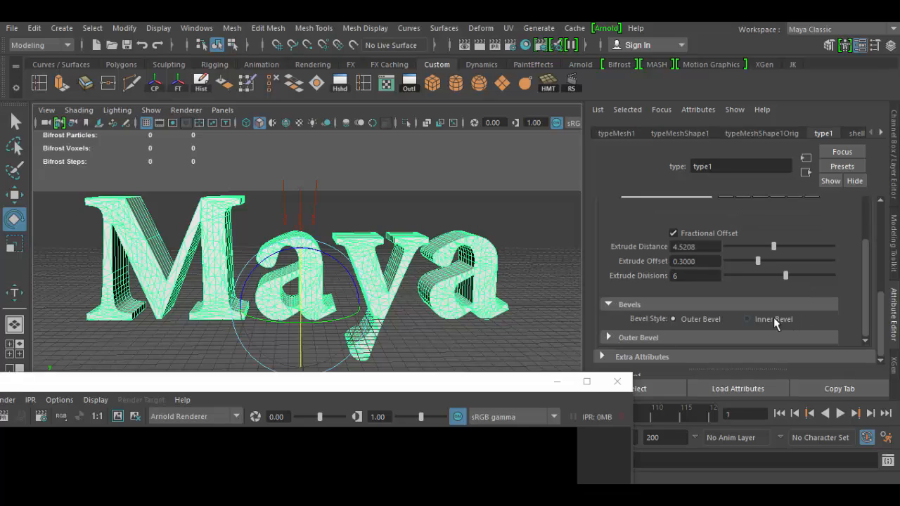
click(609, 338)
scroll(754, 326, down, 5)
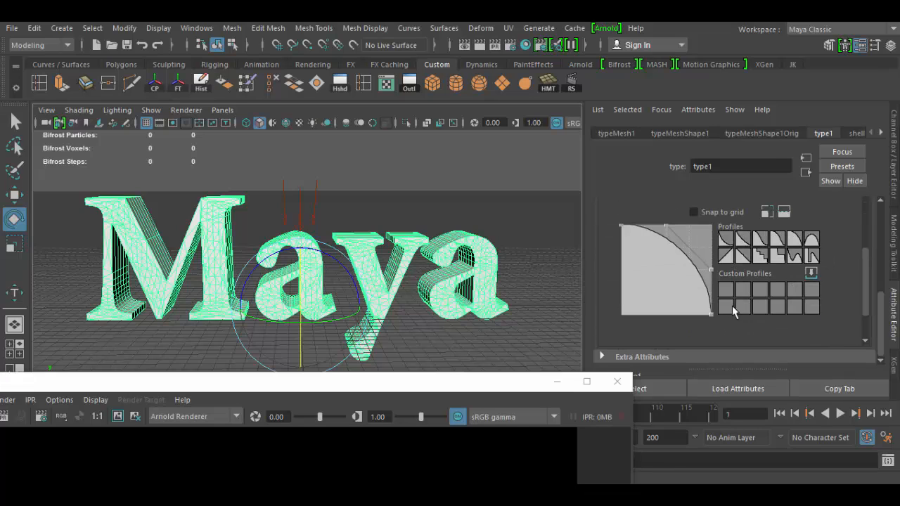
scroll(714, 238, up, 1)
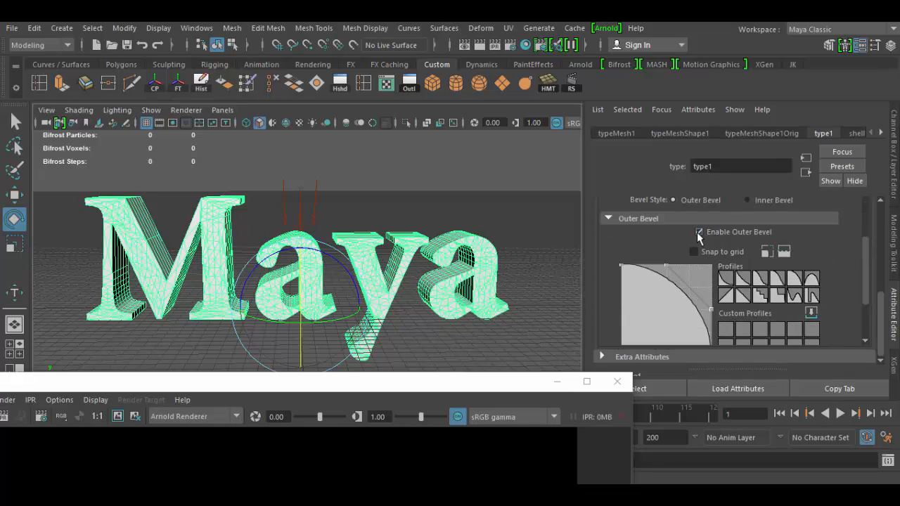
Reduce the outer bevel's Bevel Distance to 0.1096 while viewing the top edges of the letter y up close.
scroll(454, 234, up, 3)
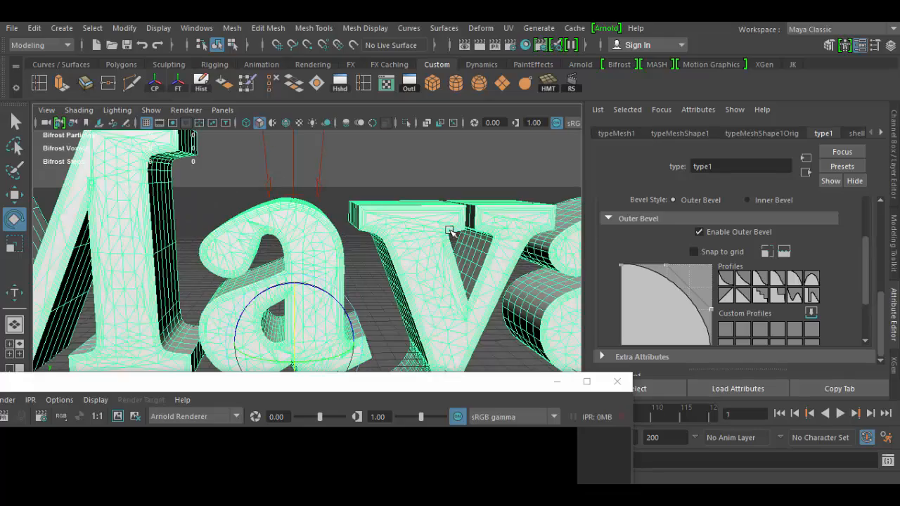
alt+drag(457, 249, 410, 321)
alt+middle_drag(467, 291, 419, 275)
scroll(453, 319, up, 3)
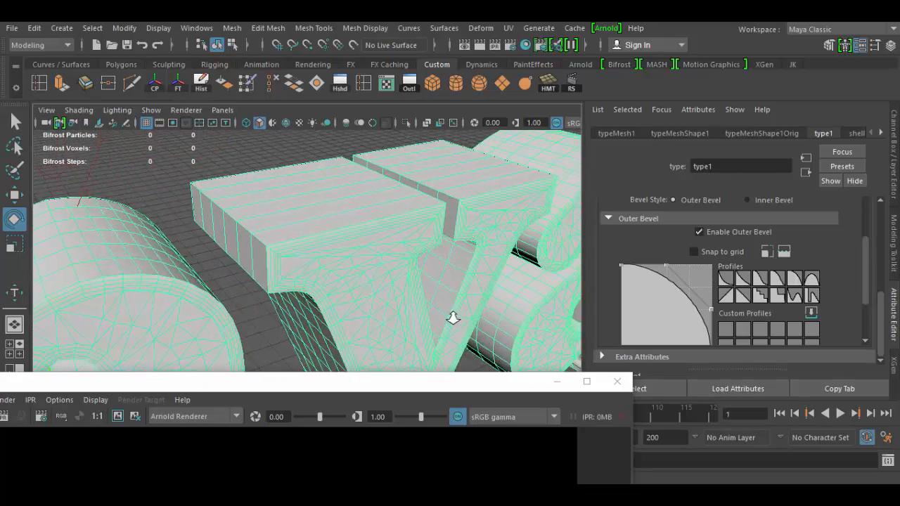
scroll(830, 329, down, 1)
scroll(830, 329, down, 2)
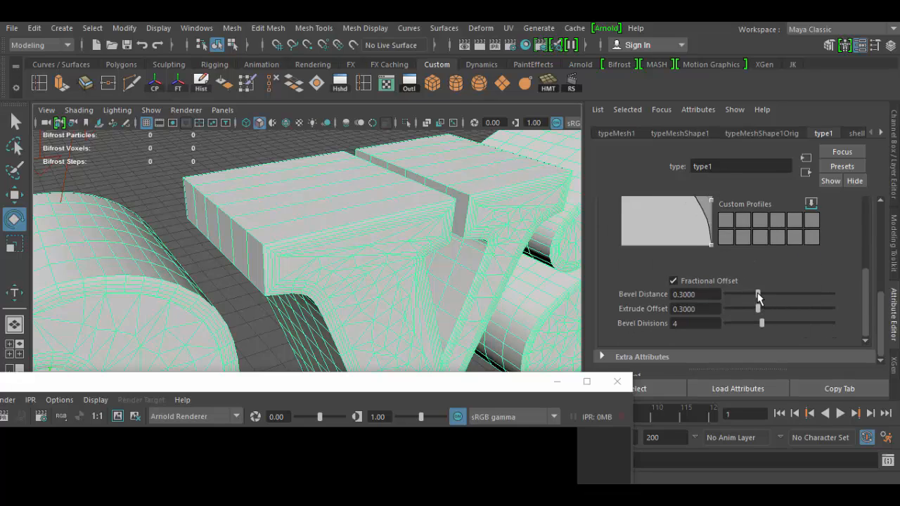
drag(780, 295, 738, 298)
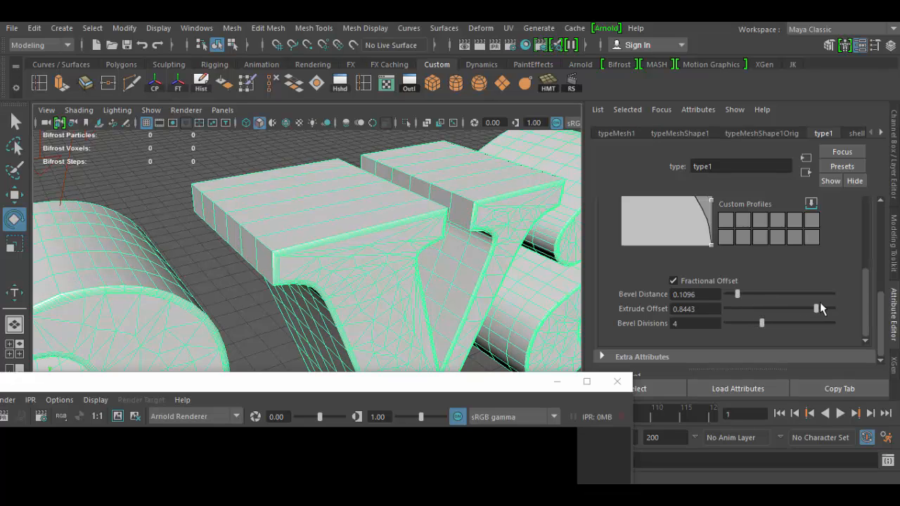
Set the outer bevel's Extrude Offset to 0.8194 and its Bevel Divisions to 4.
drag(819, 307, 822, 307)
scroll(321, 247, up, 3)
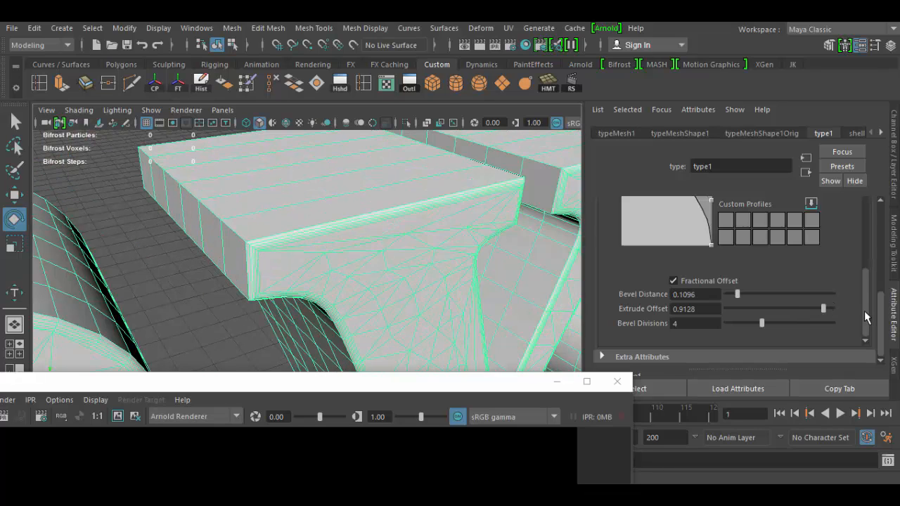
drag(865, 317, 865, 317)
drag(738, 312, 813, 307)
scroll(415, 277, up, 3)
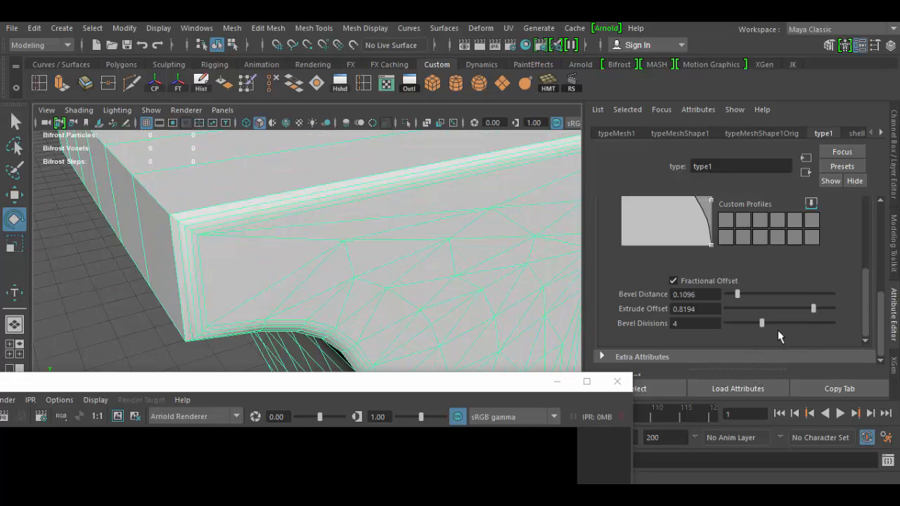
drag(763, 323, 790, 326)
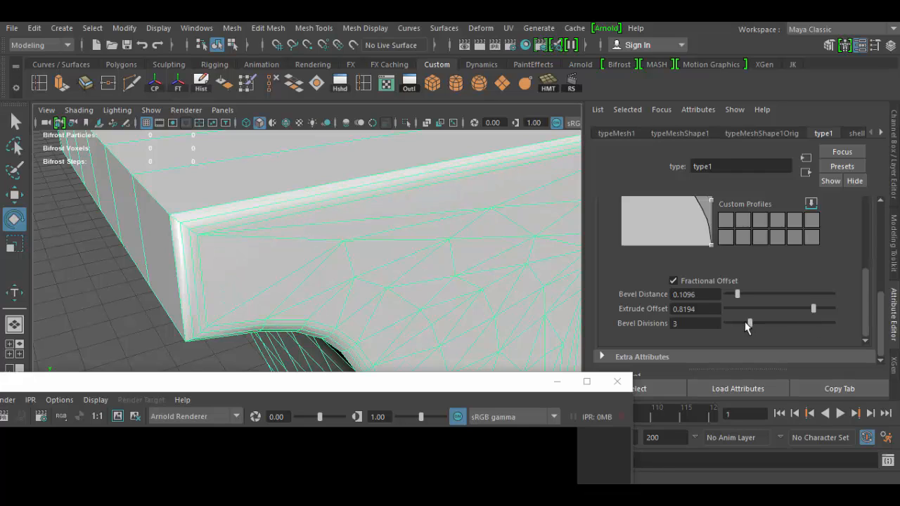
drag(744, 321, 773, 322)
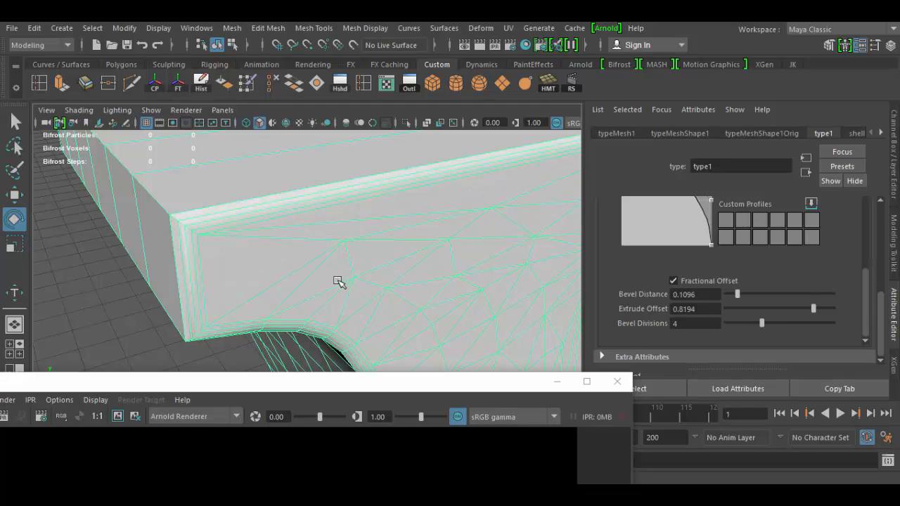
Duplicate the directional light above the text and move the copy along the X axis to the left of the letter M.
scroll(338, 281, down, 10)
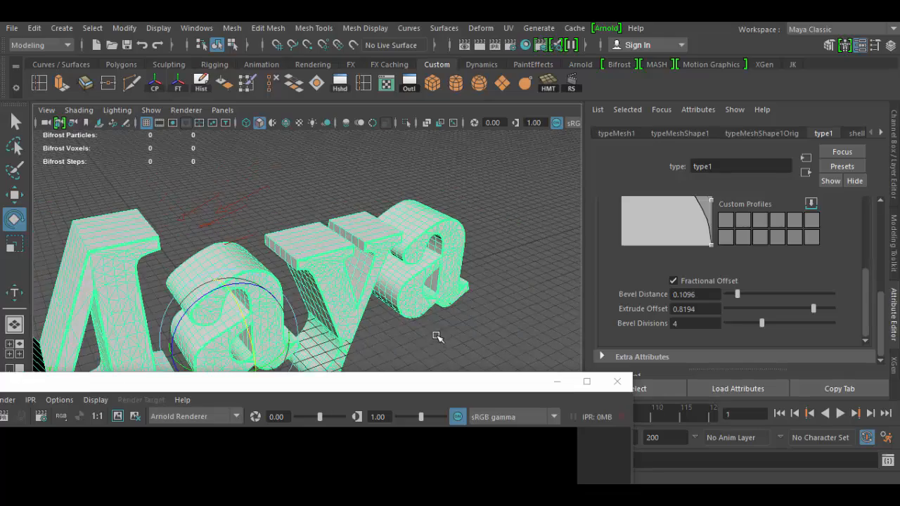
alt+drag(436, 337, 378, 317)
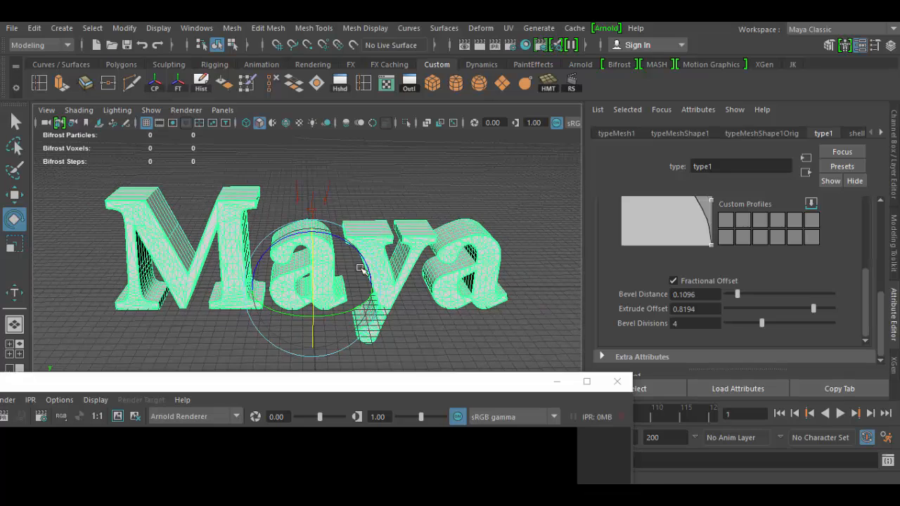
click(312, 198)
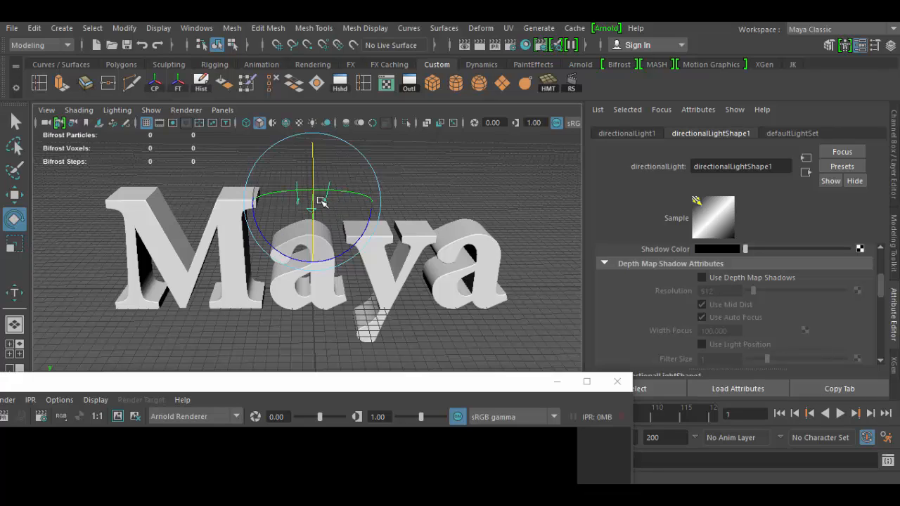
key(w)
key(ctrl+d)
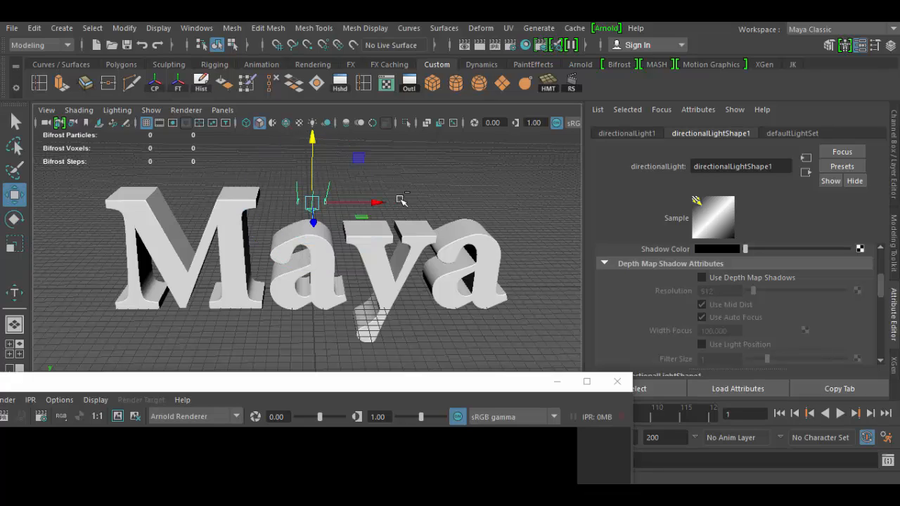
drag(389, 204, 153, 210)
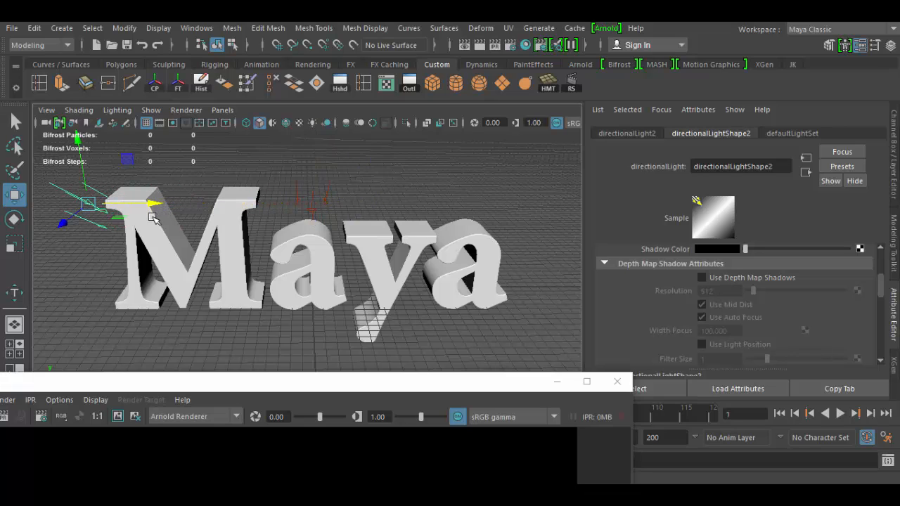
Show the scene lighting in the viewport and rotate the duplicated directional light slightly about its vertical axis.
key(e)
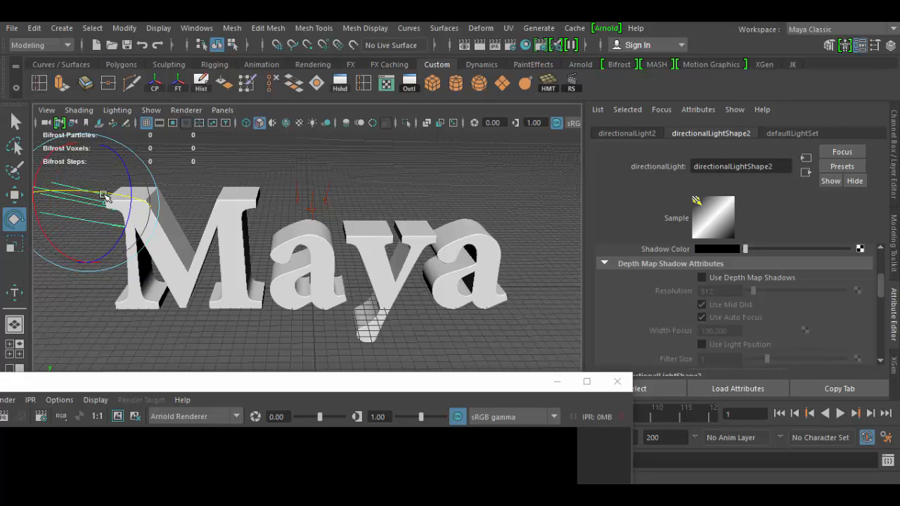
key(7)
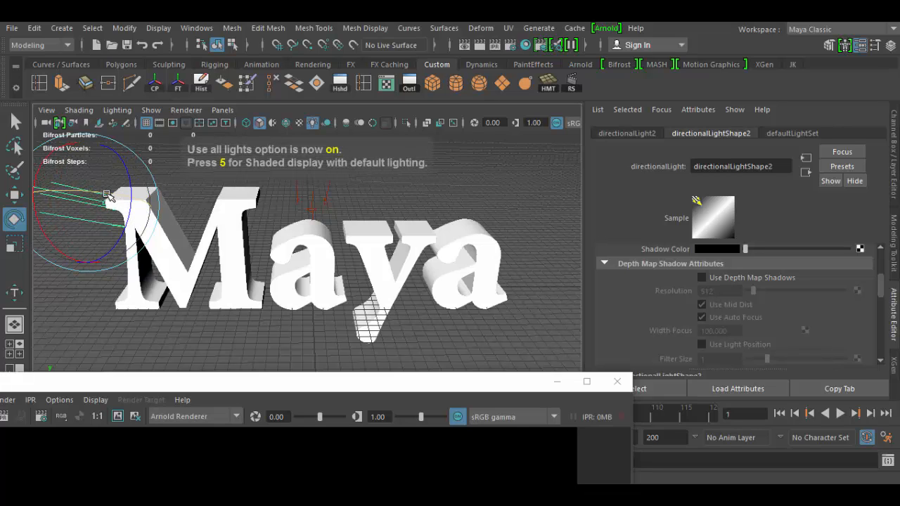
mouse_move(89, 192)
mouse_down()
mouse_move(123, 194)
mouse_move(70, 194)
mouse_move(83, 194)
mouse_up()
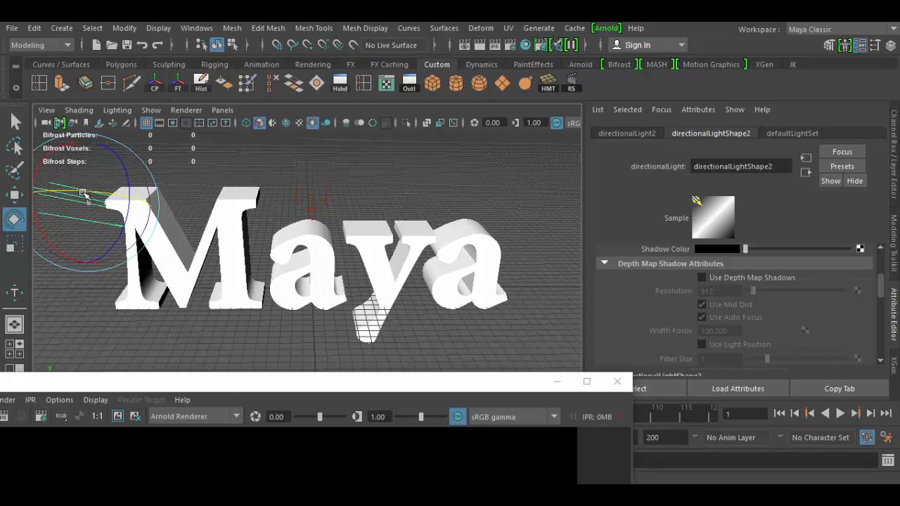
Set the duplicated directional light's intensity to 0.325 and render the text again in the Arnold render view.
scroll(763, 288, up, 3)
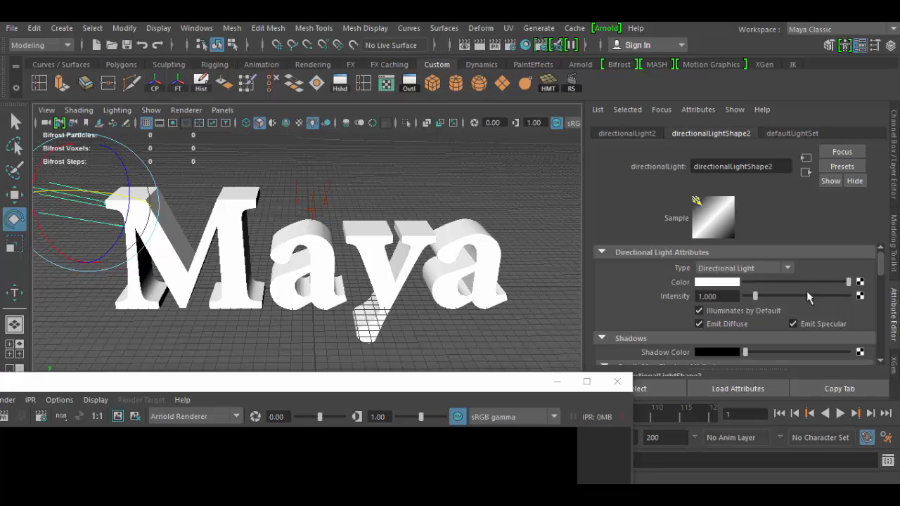
drag(754, 296, 749, 296)
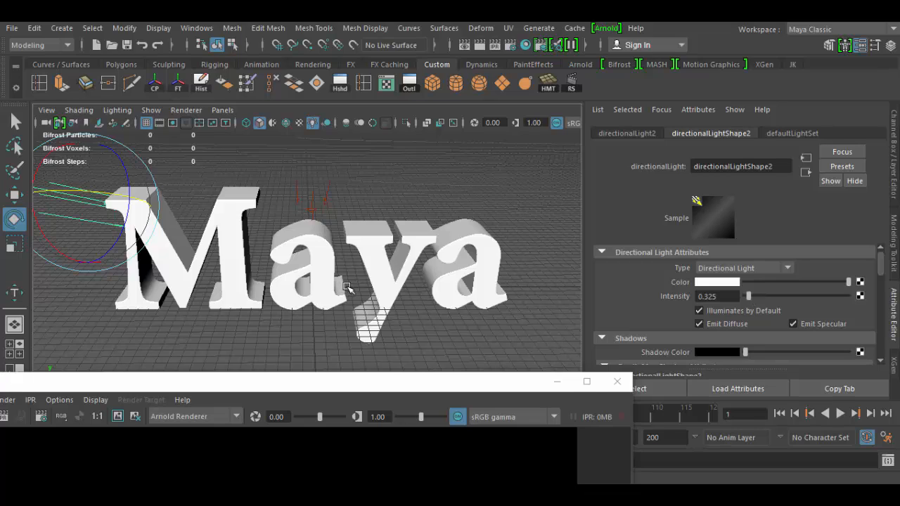
drag(291, 387, 490, 70)
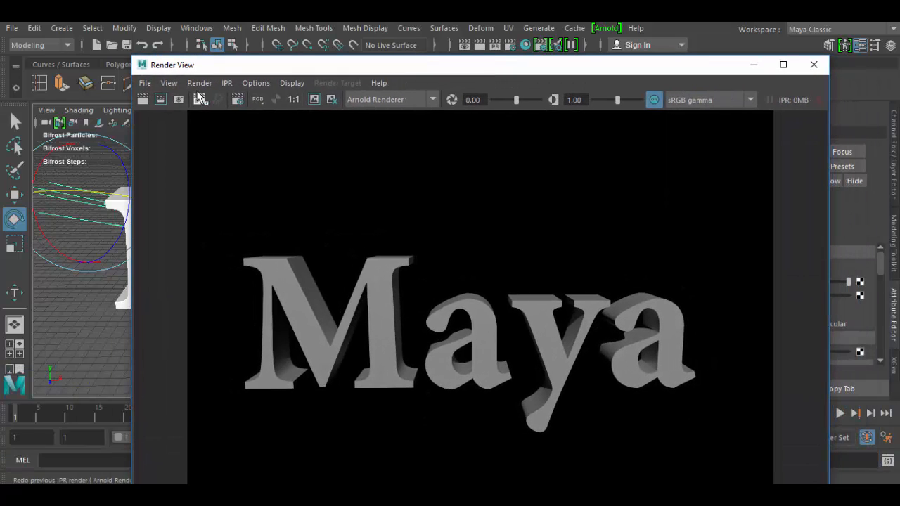
click(145, 99)
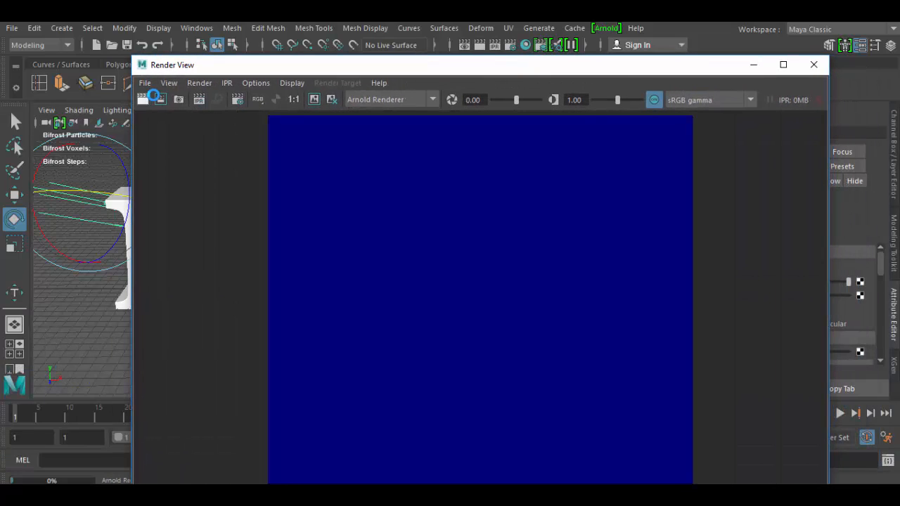